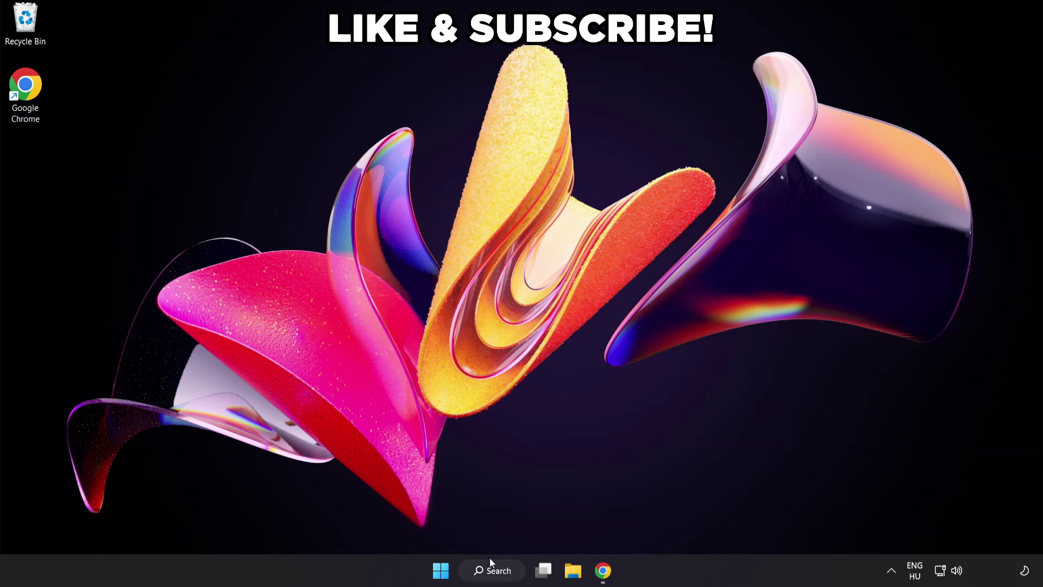
Switch the active power plan from Balanced to High performance in Power Options.
left_click(503, 573)
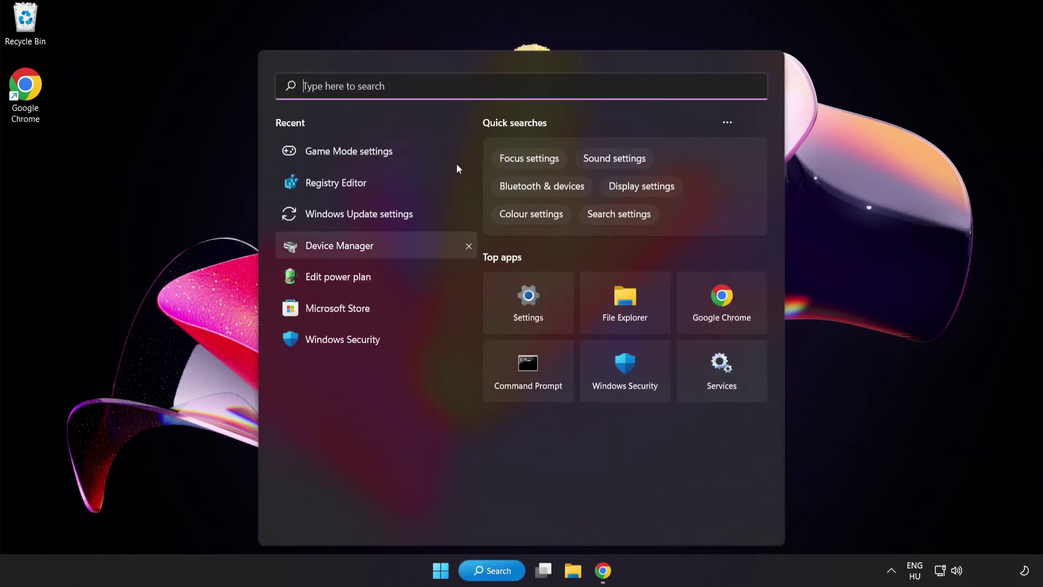
type("edit power p")
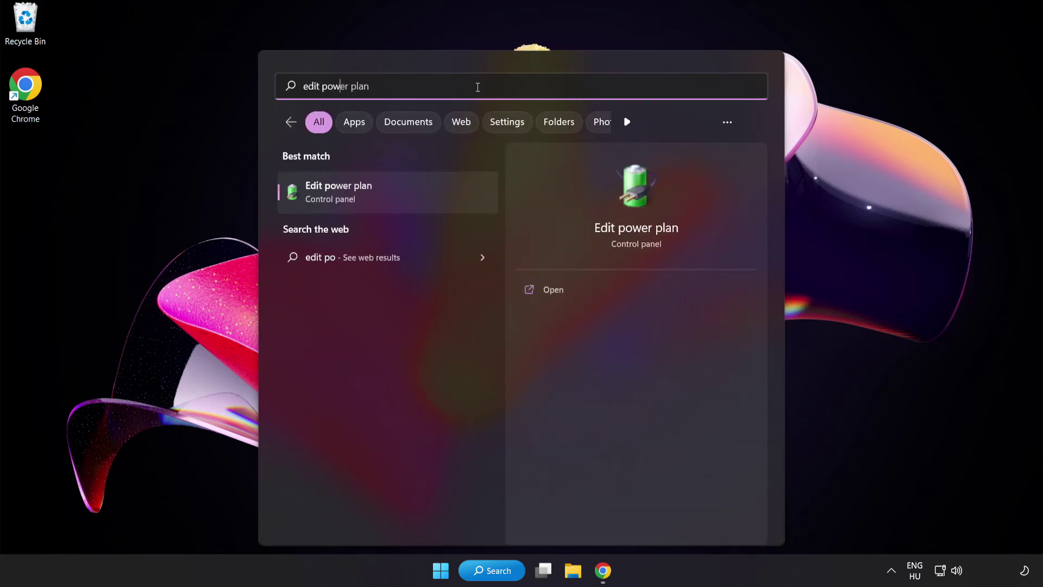
type("lan")
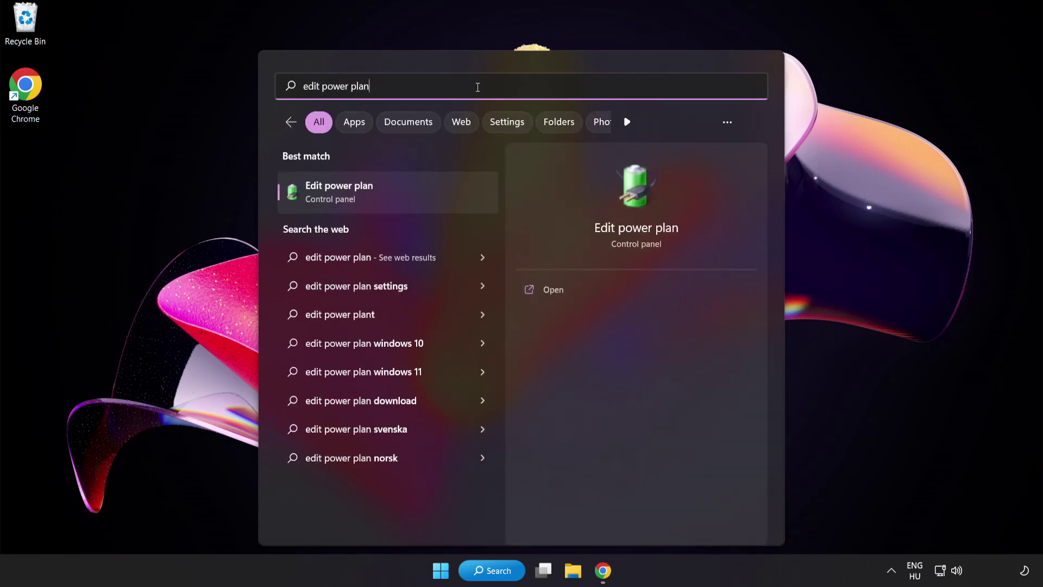
left_click(423, 200)
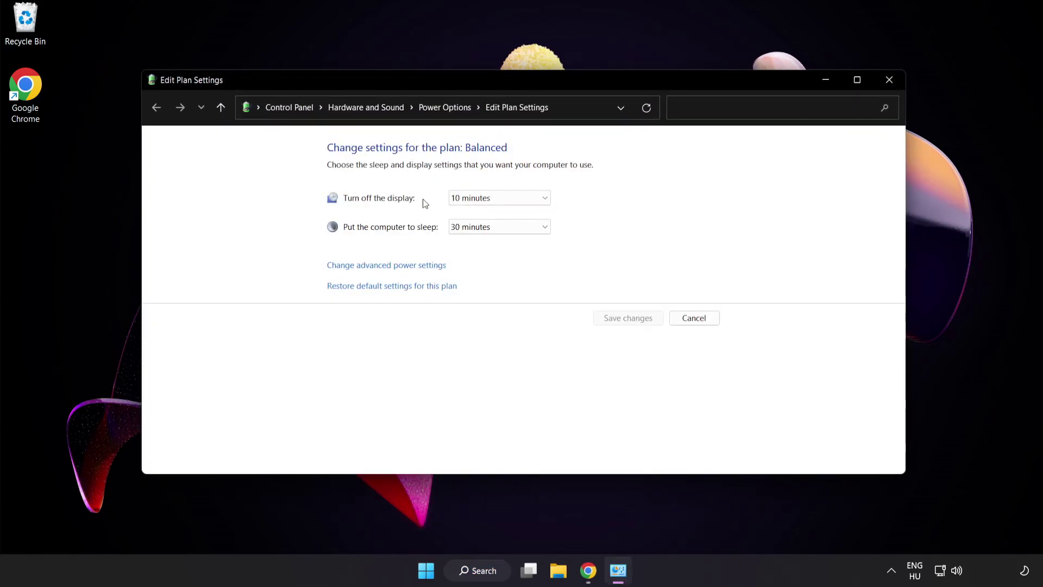
left_click(454, 109)
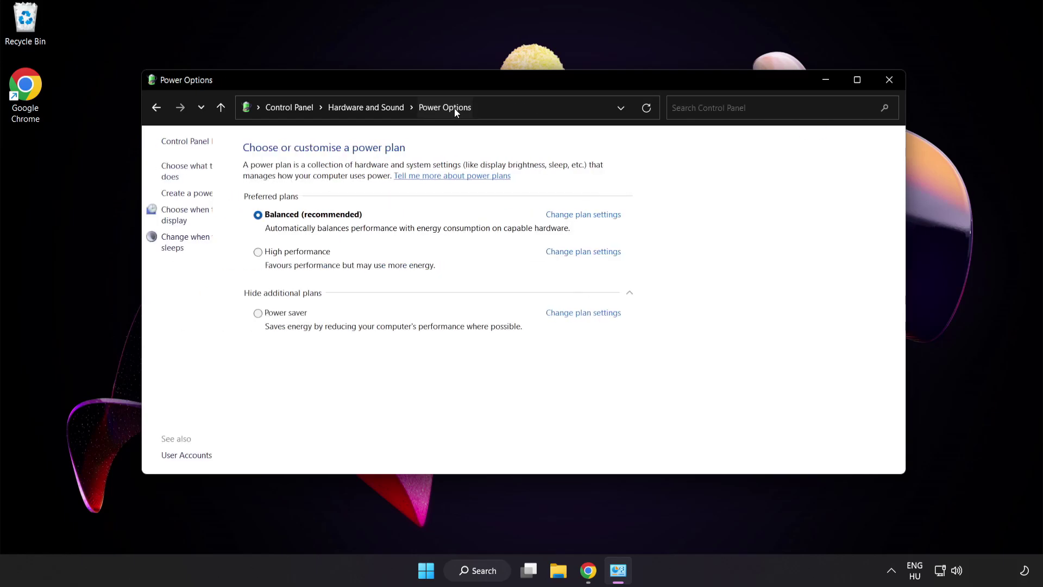
left_click(349, 253)
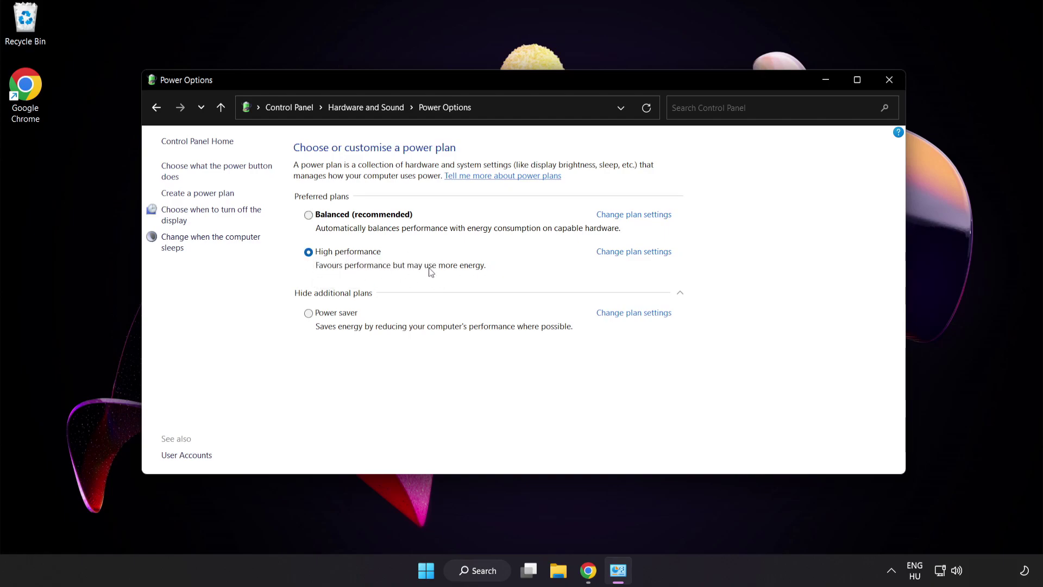
Close Power Options, open Device Manager and select VMware SVGA 3D under Display adapters.
left_click(890, 80)
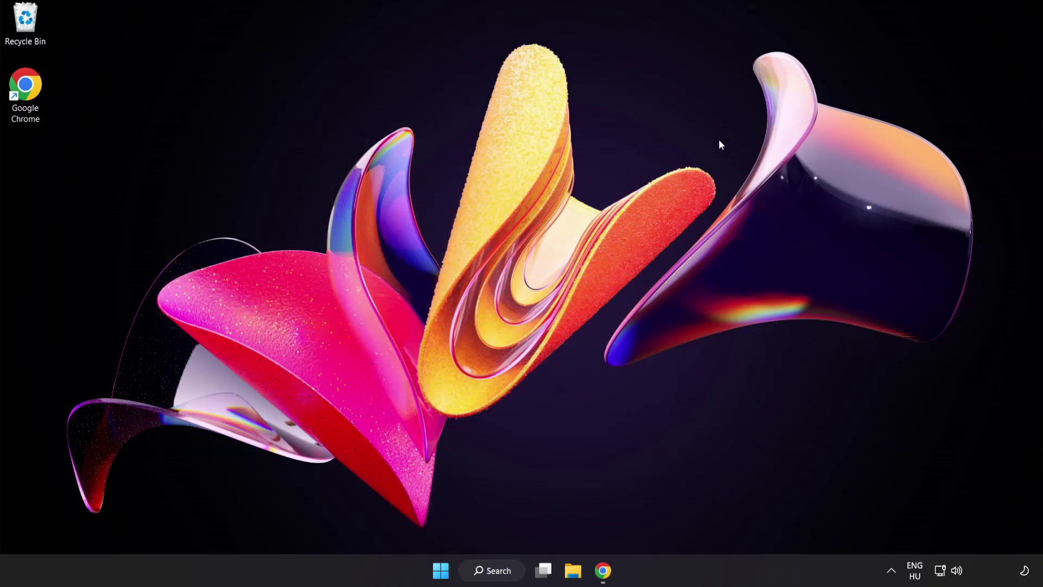
left_click(503, 572)
type("device manager")
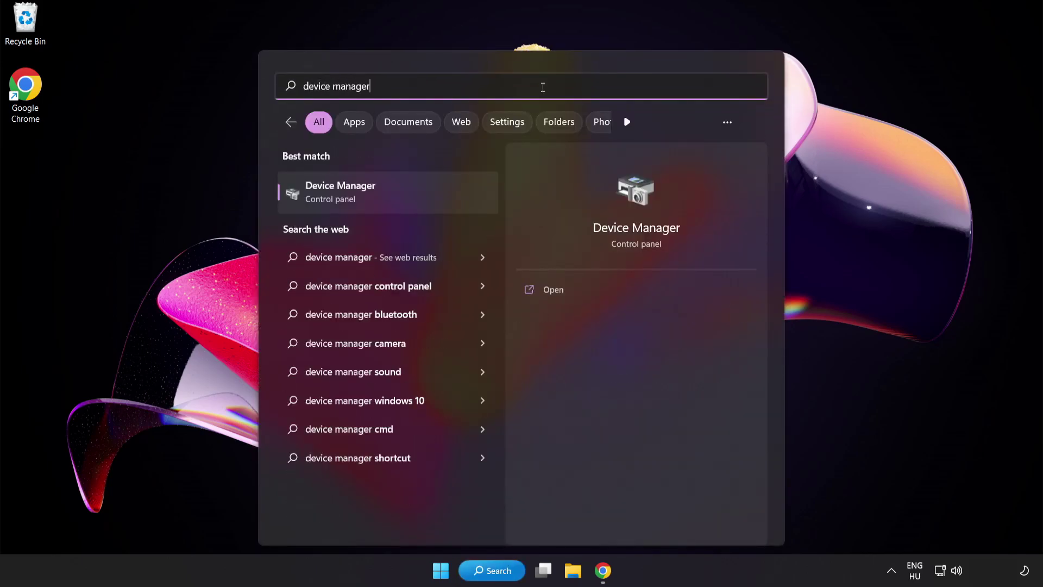
left_click(427, 196)
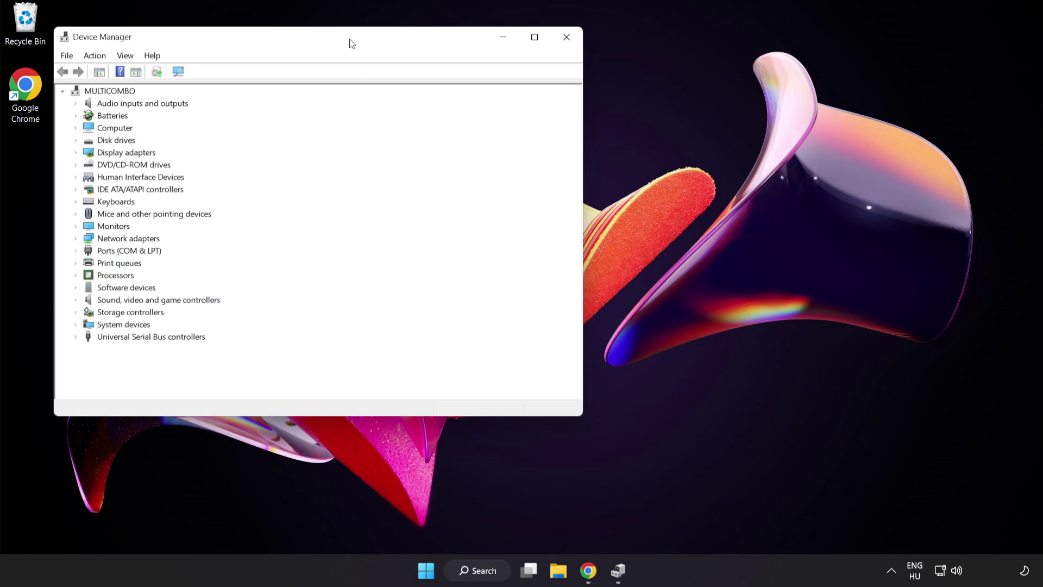
left_click_drag(350, 41, 530, 107)
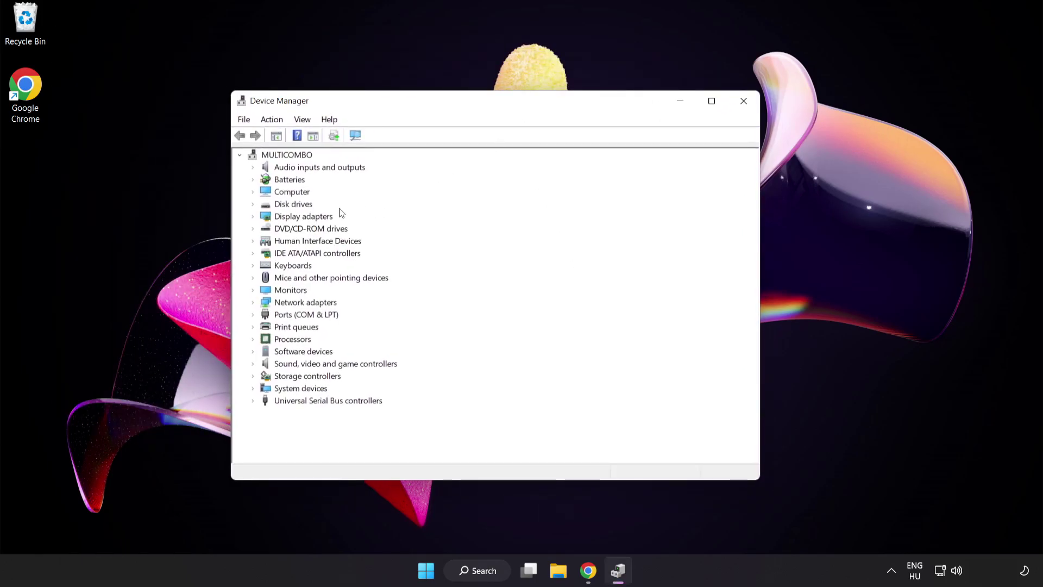
left_click(267, 220)
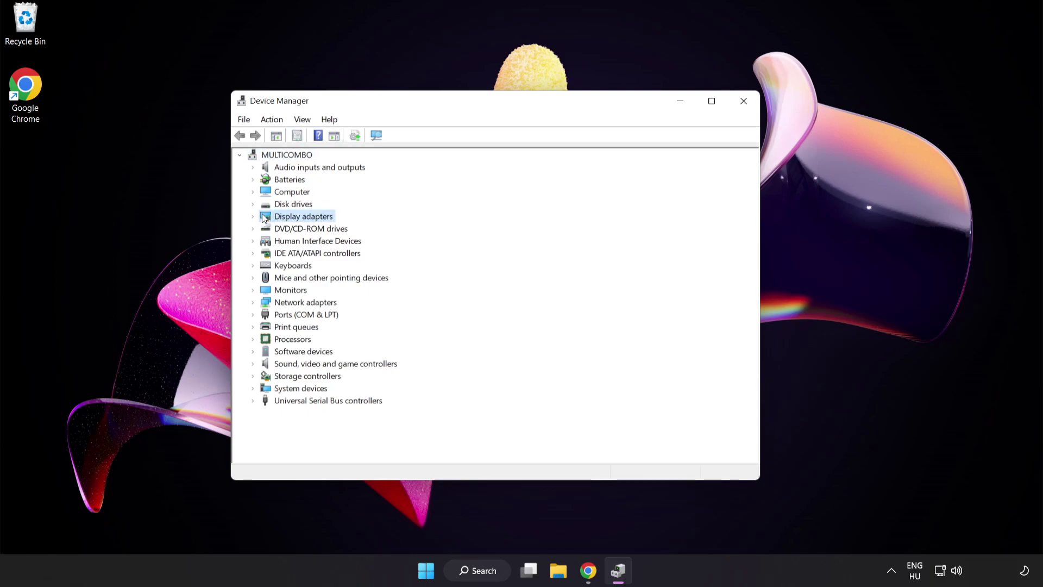
left_click(253, 218)
left_click(297, 230)
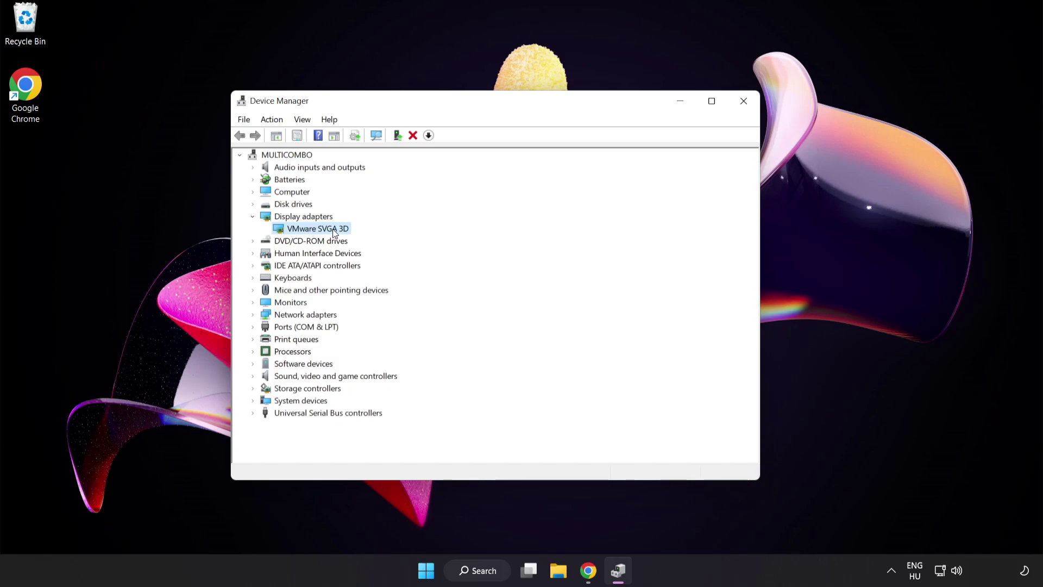
Search automatically for a newer VMware SVGA 3D driver and dismiss the 'best driver installed' result.
right_click(332, 230)
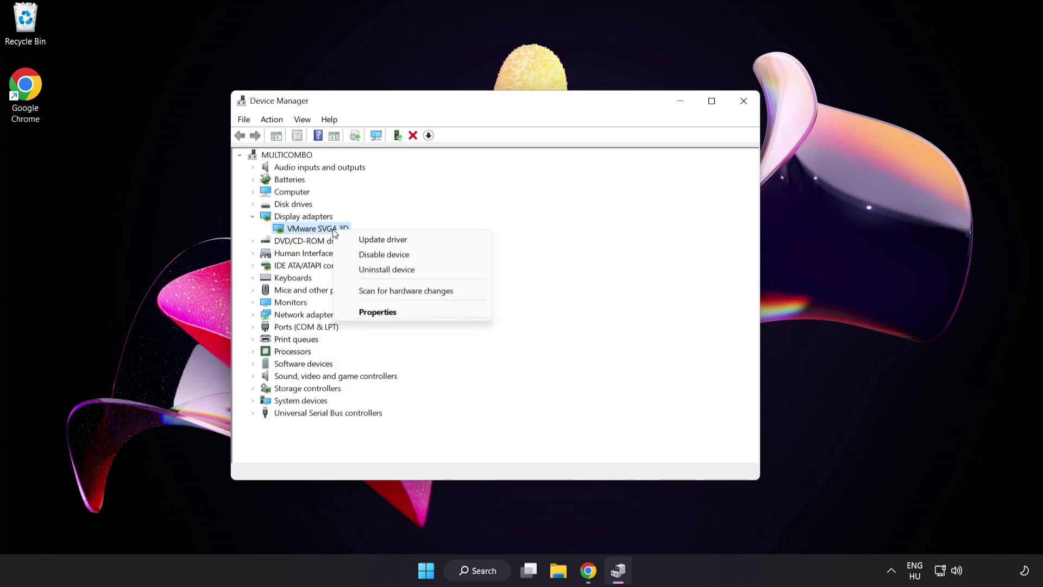
left_click(409, 240)
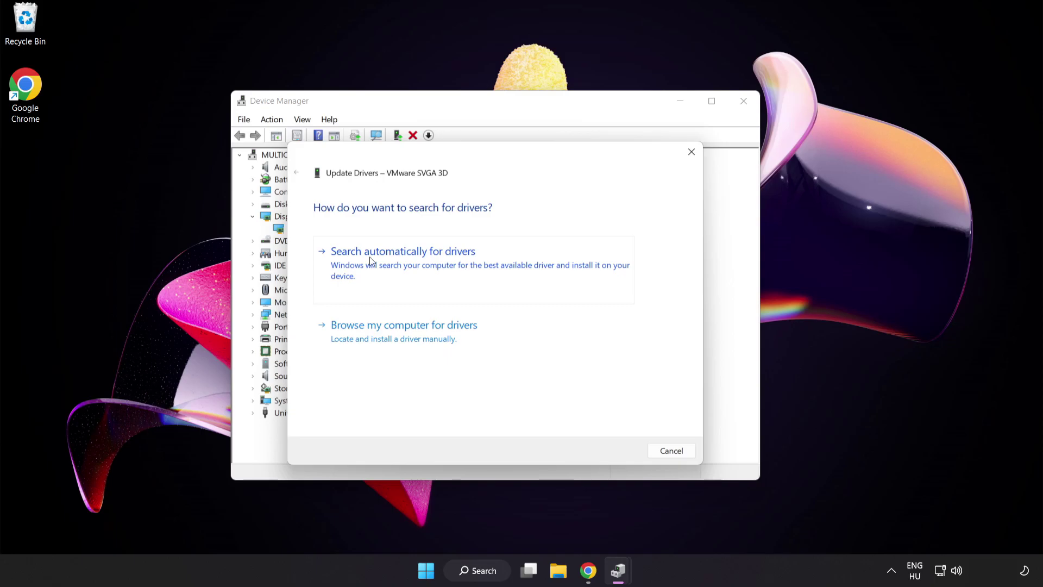
left_click(431, 264)
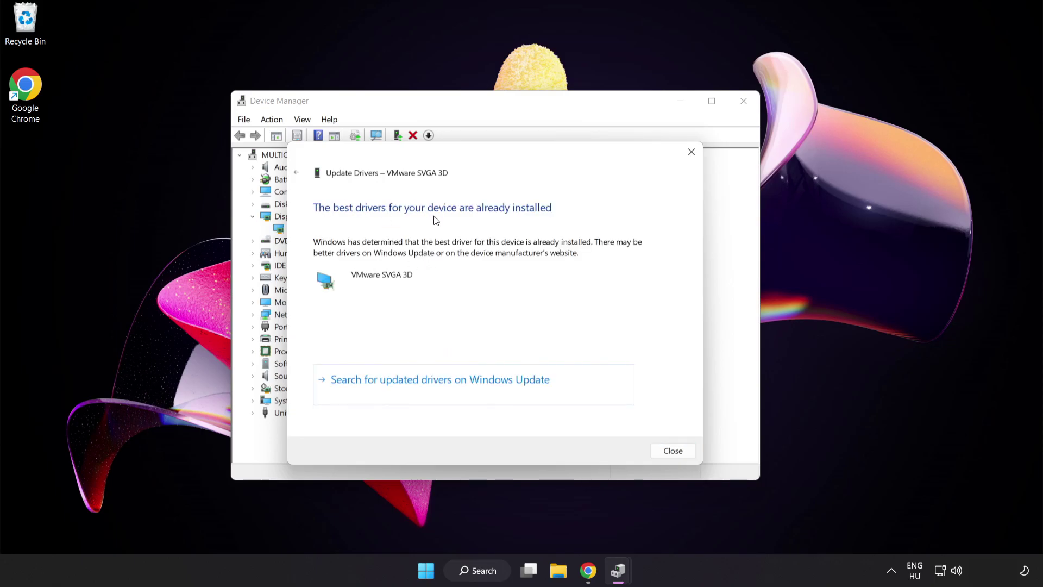
left_click(673, 452)
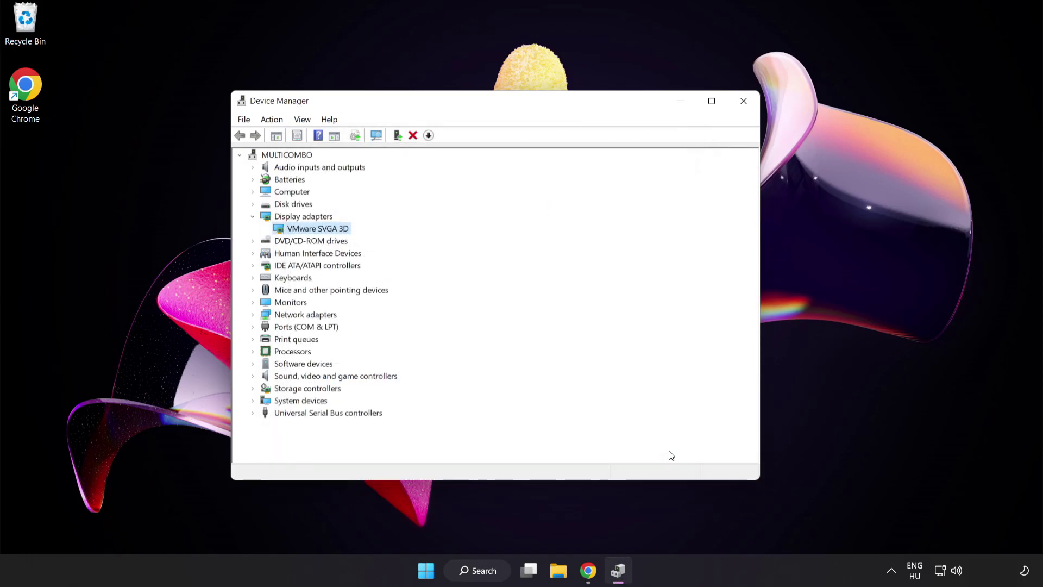
left_click(740, 109)
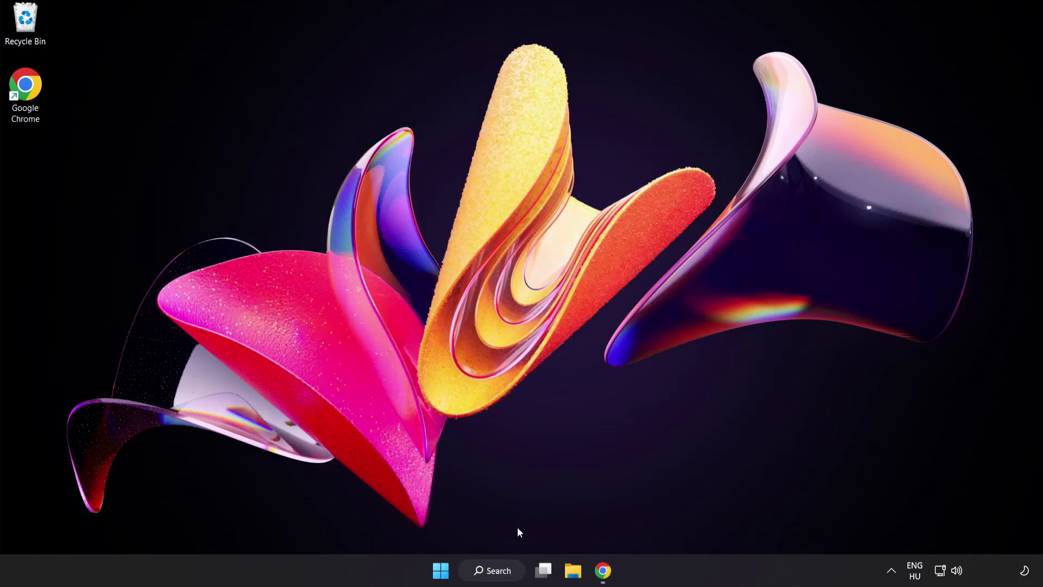
left_click(504, 577)
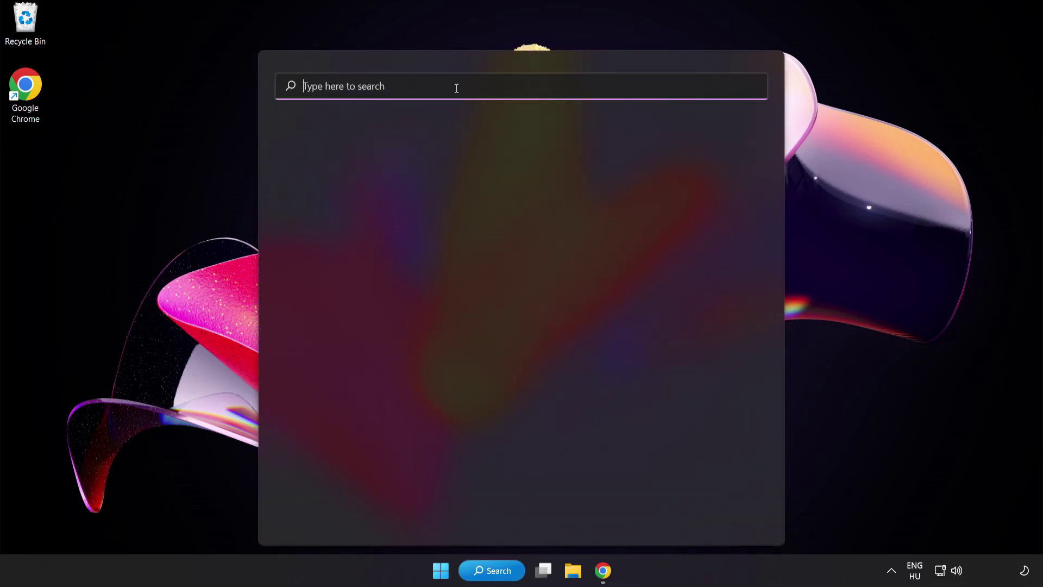
type("game mode settings")
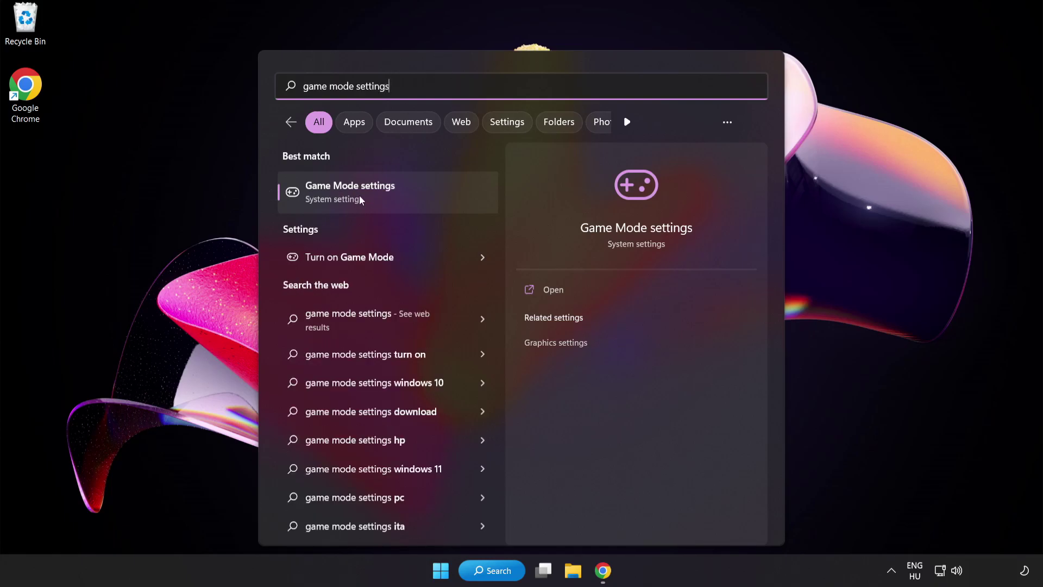
left_click(381, 197)
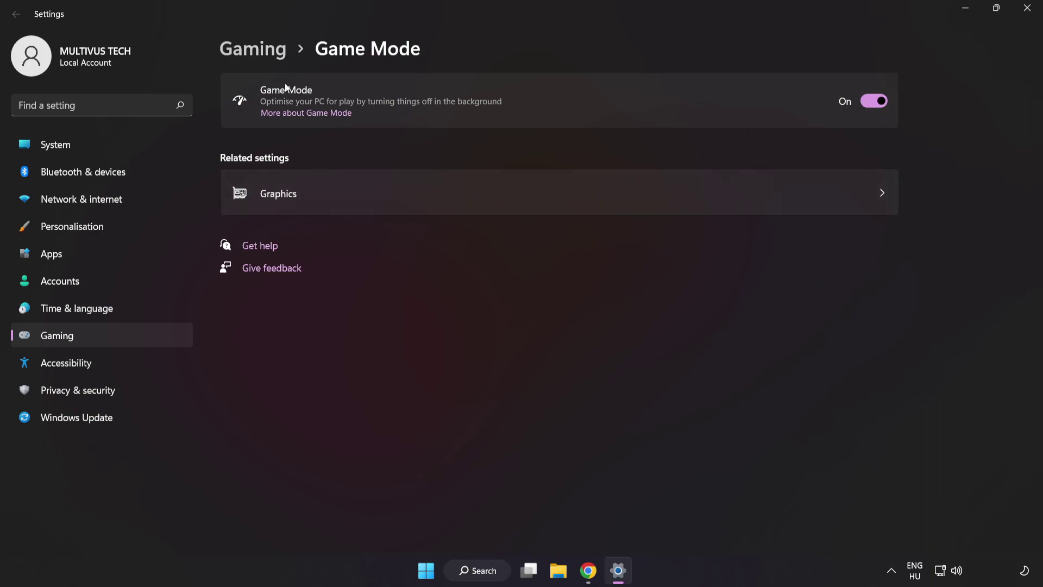
left_click(257, 53)
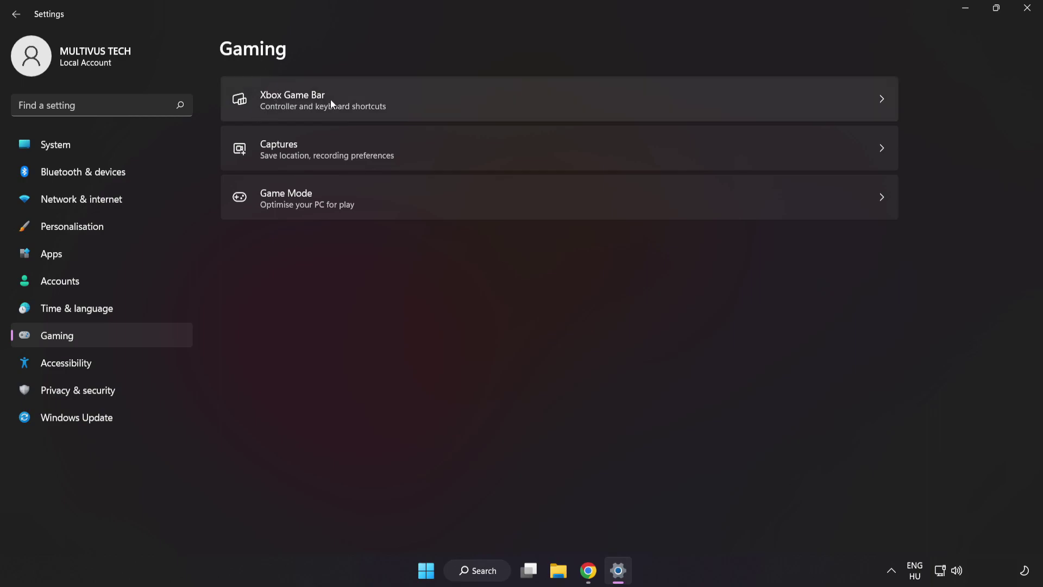
left_click(752, 94)
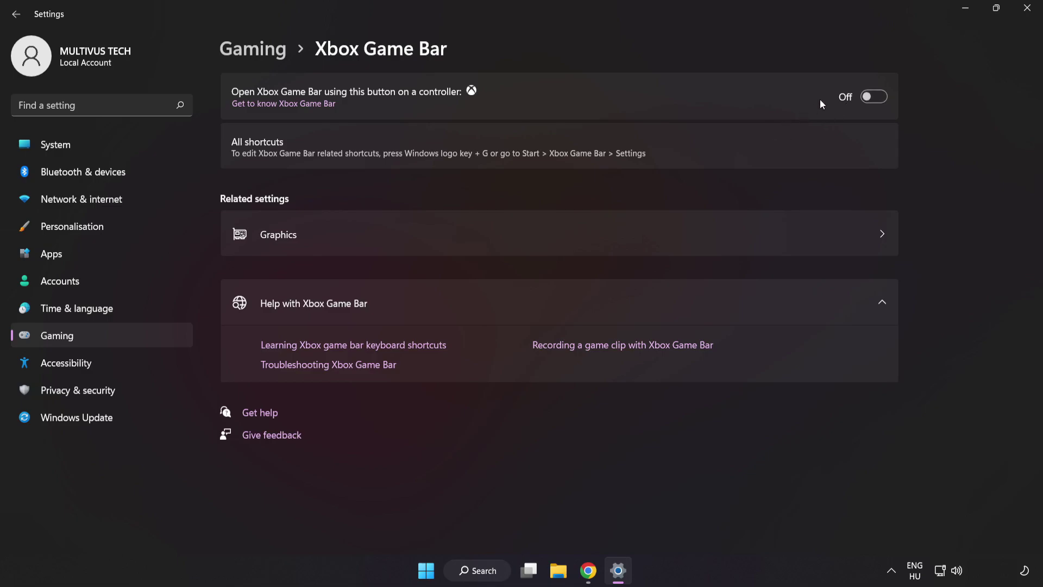
left_click(1027, 8)
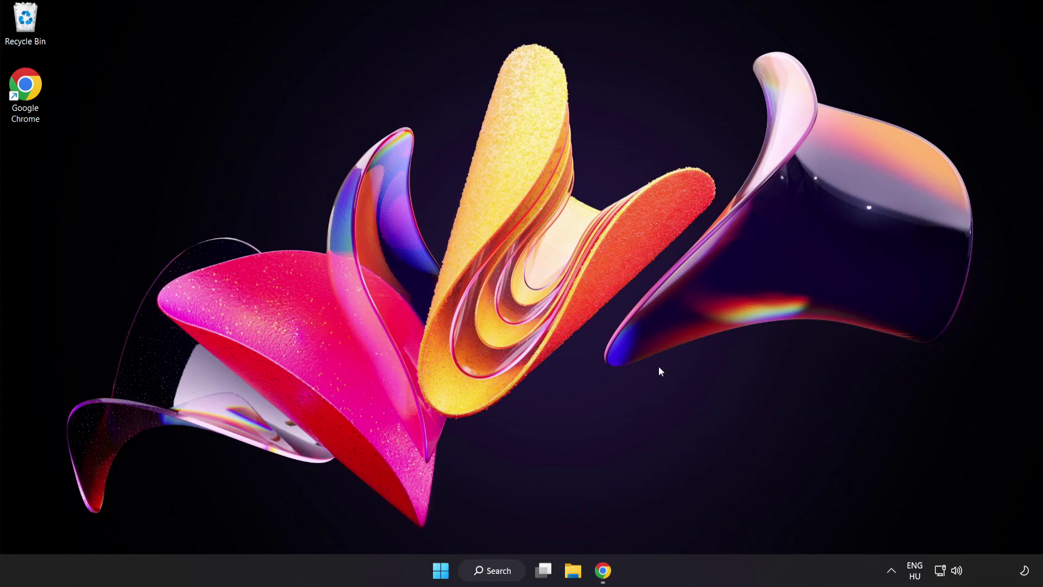
End the Google Chrome process from Task Manager's Processes list.
right_click(439, 576)
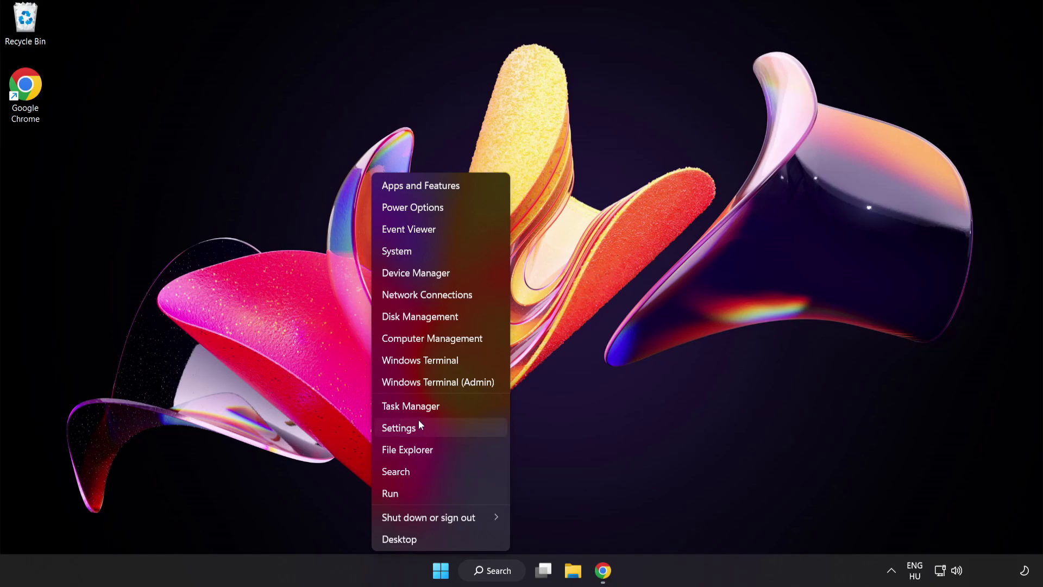
left_click(447, 405)
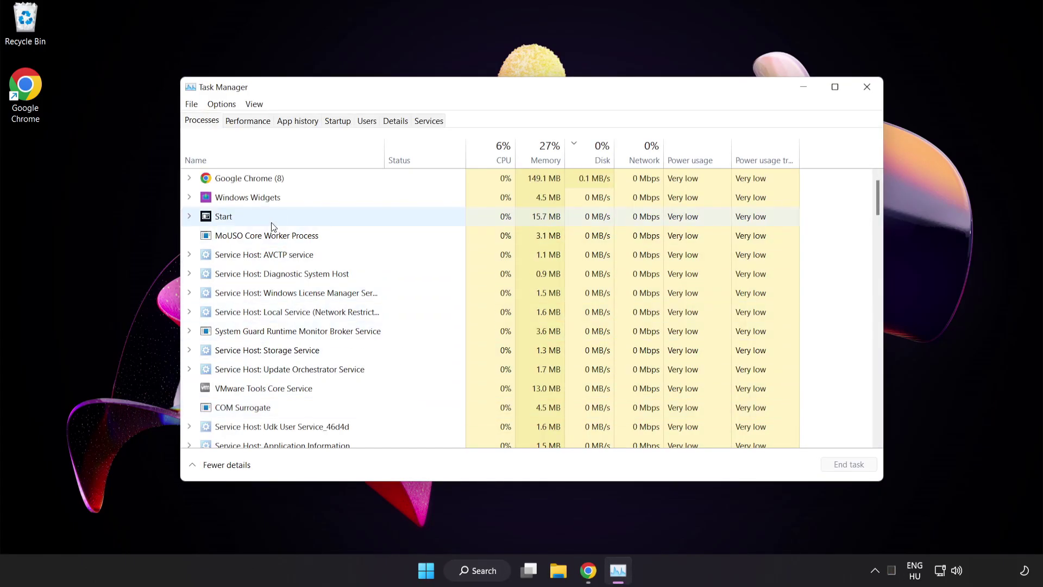
left_click(266, 180)
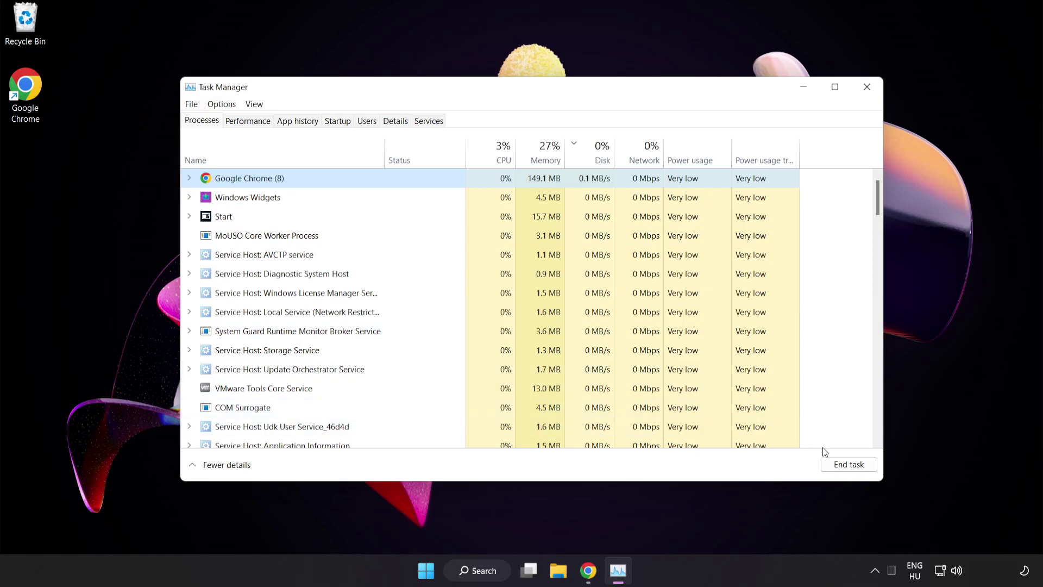
left_click(844, 465)
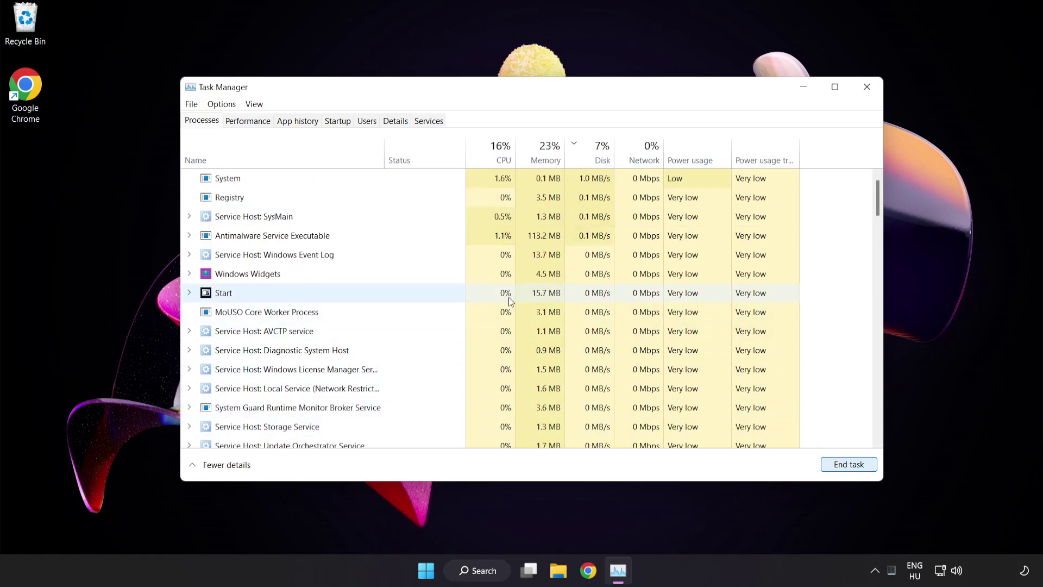
left_click_drag(877, 198, 869, 168)
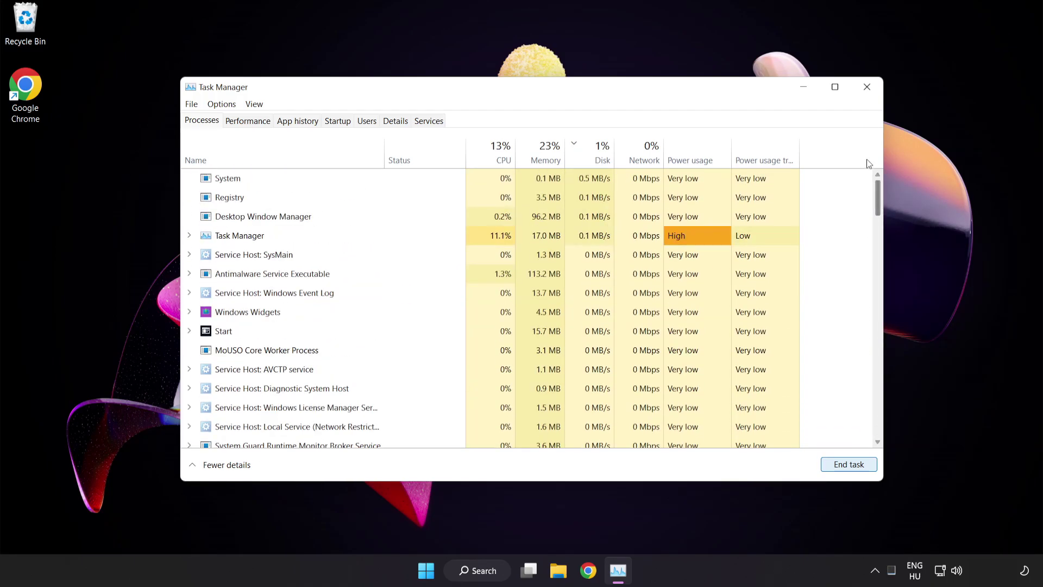
Disable Cortana, Phone Link and Terminal as startup apps, then close Task Manager.
left_click(340, 122)
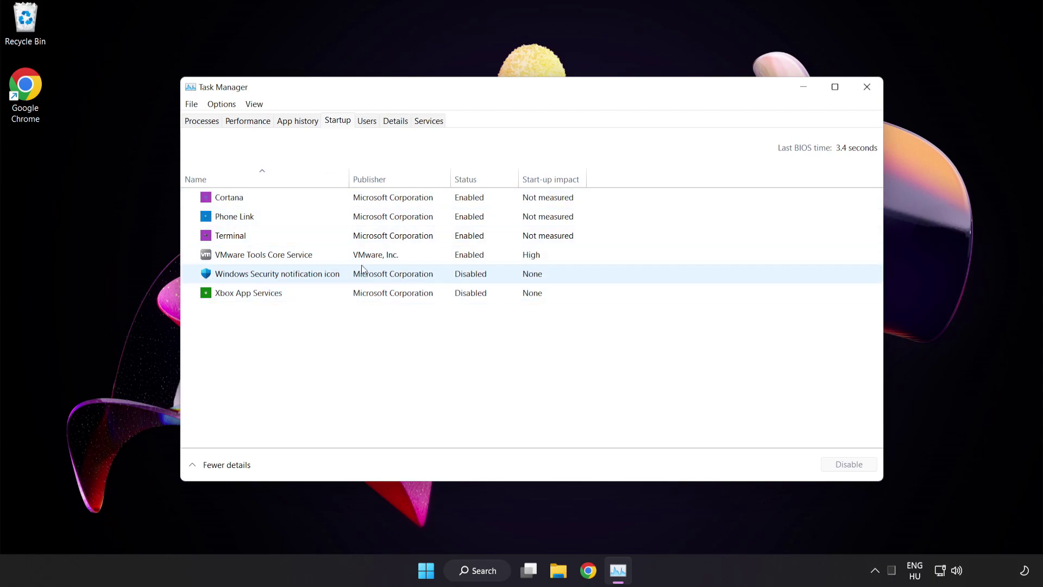
left_click(365, 201)
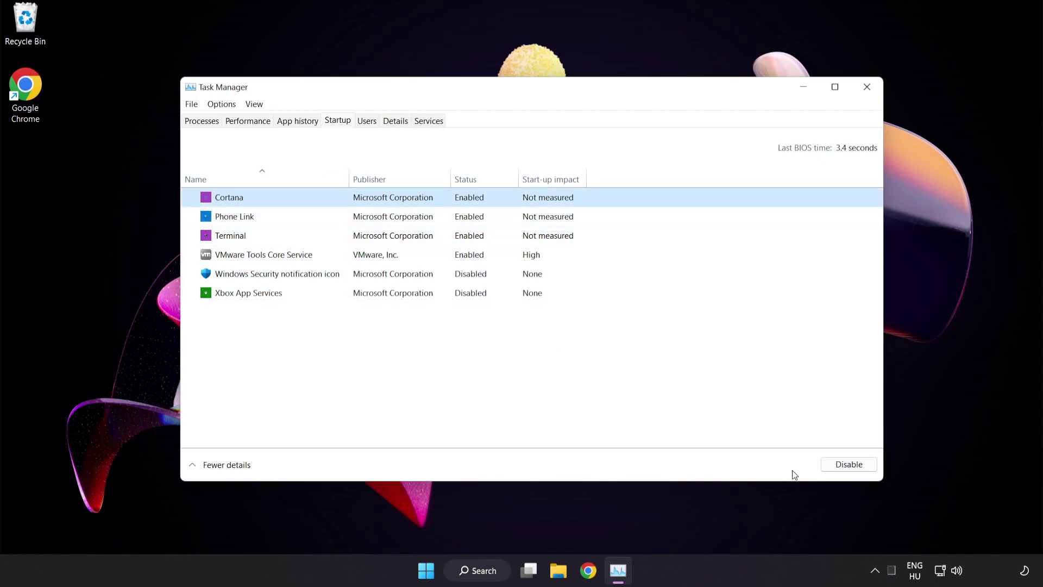
left_click(850, 464)
left_click(305, 218)
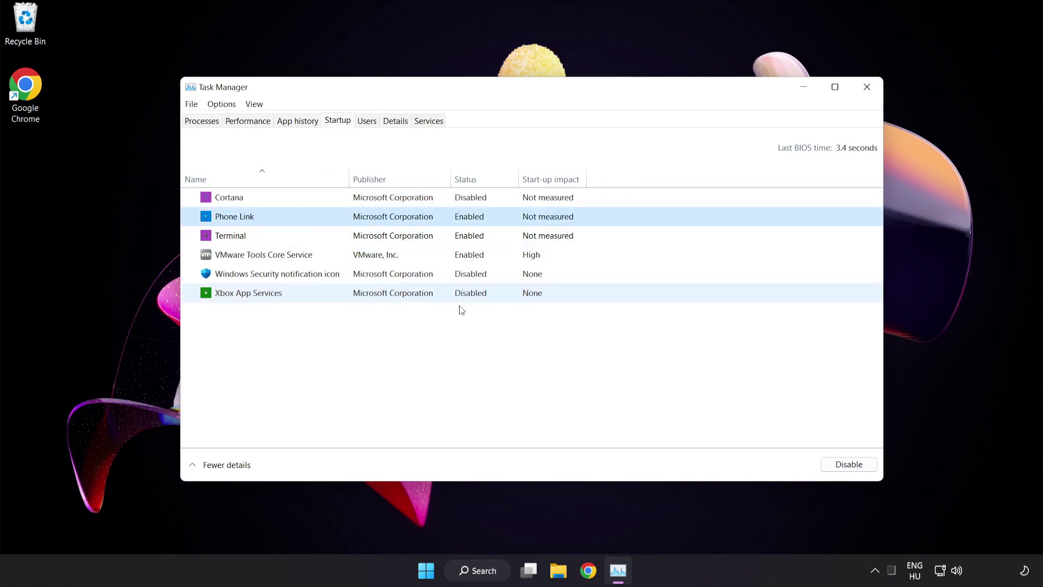
left_click(834, 465)
left_click(416, 240)
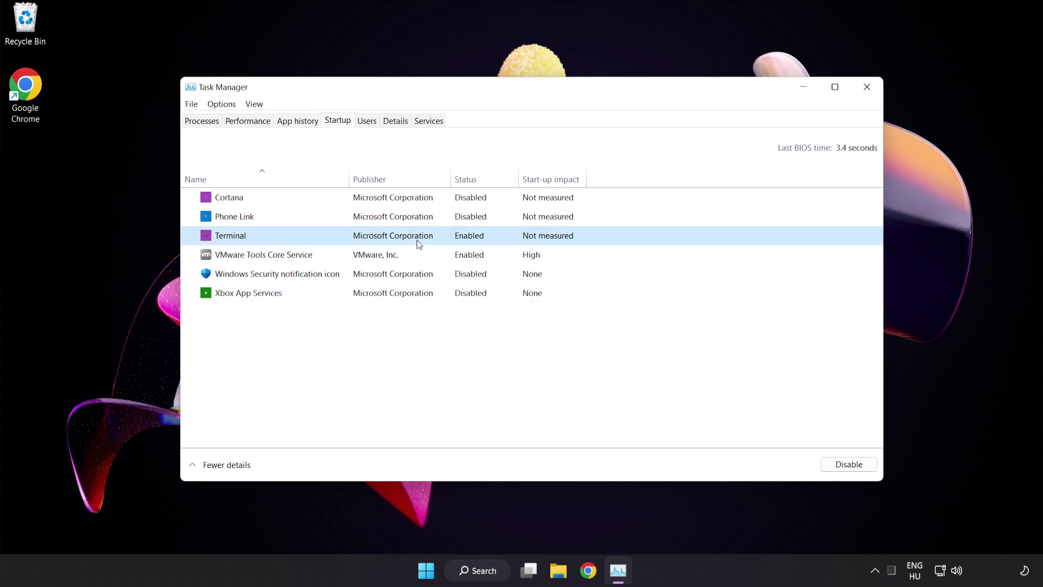
left_click(849, 463)
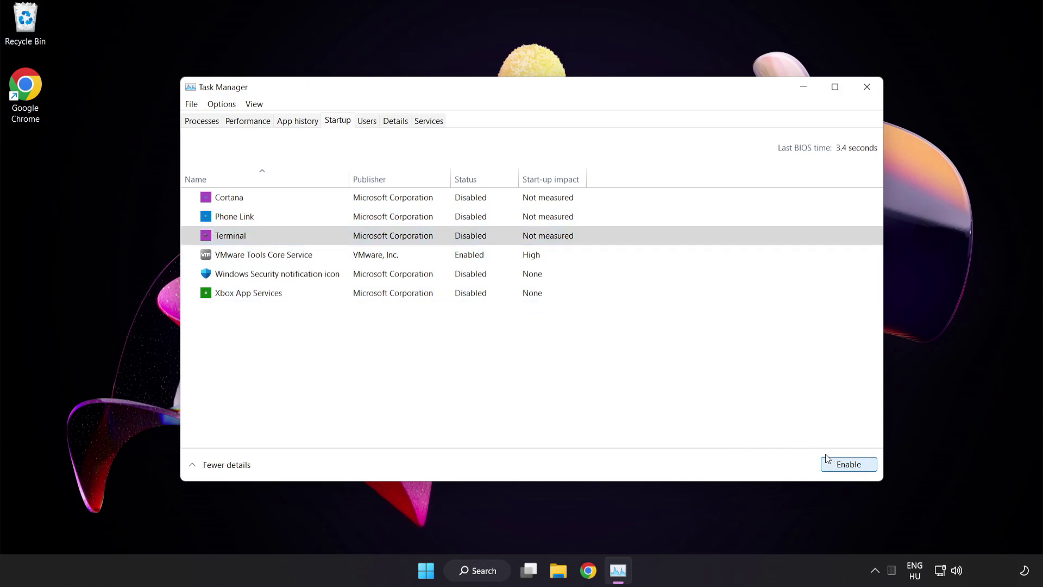
left_click(867, 87)
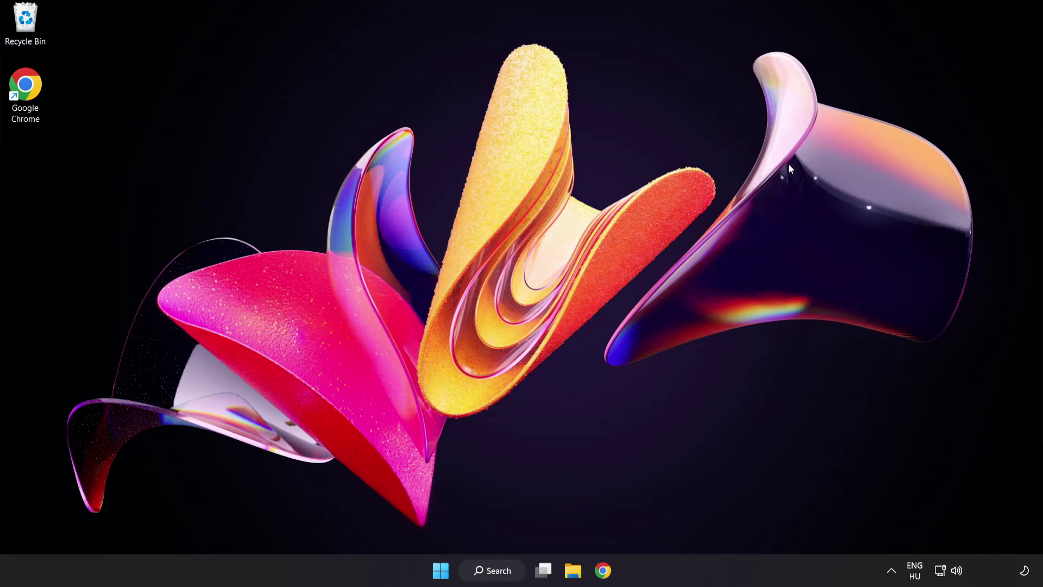
Run Check for updates on the Windows Update page, then close Settings once up to date.
left_click(498, 572)
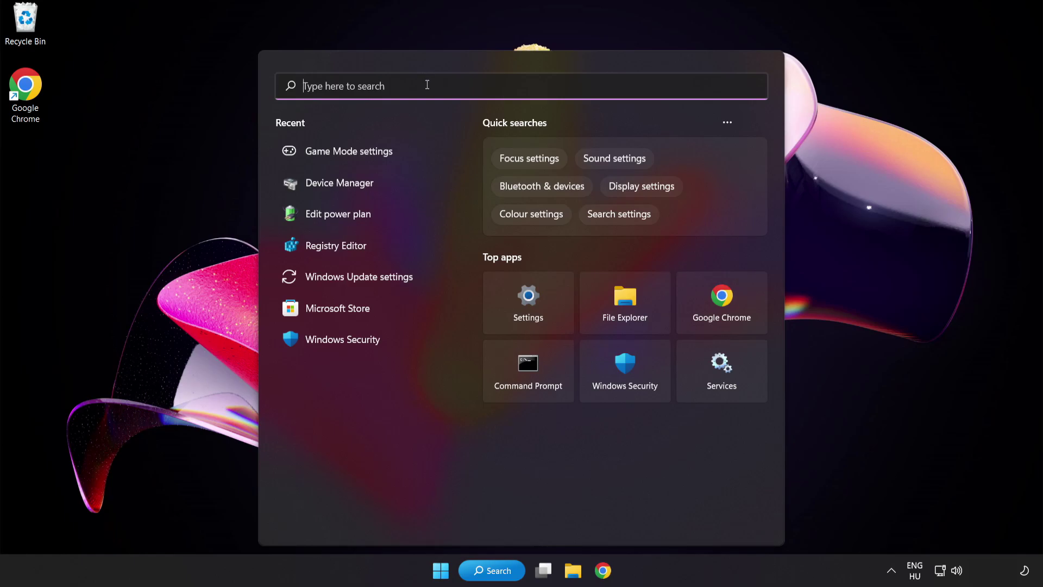
type("update")
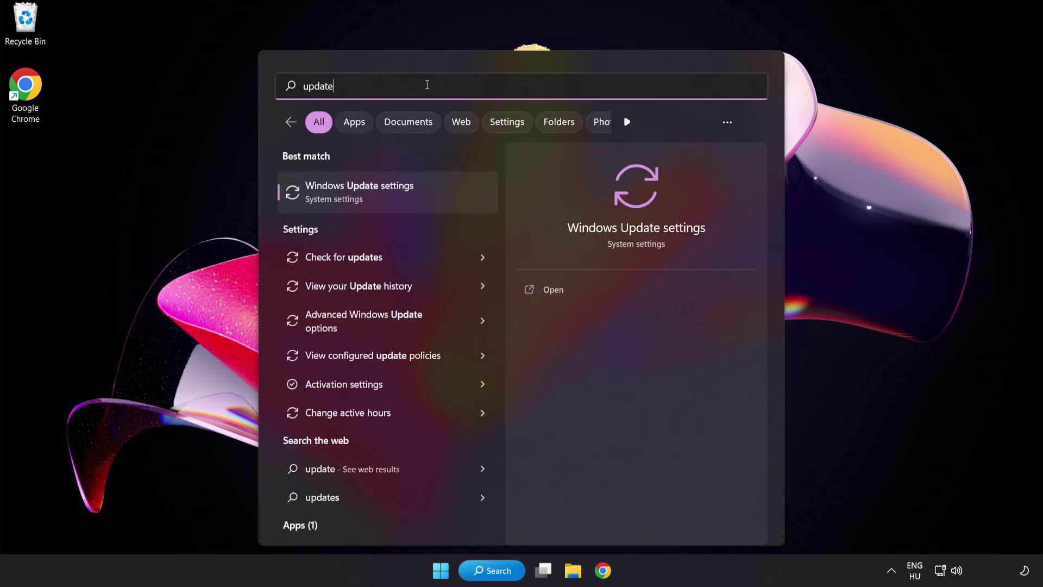
left_click(428, 188)
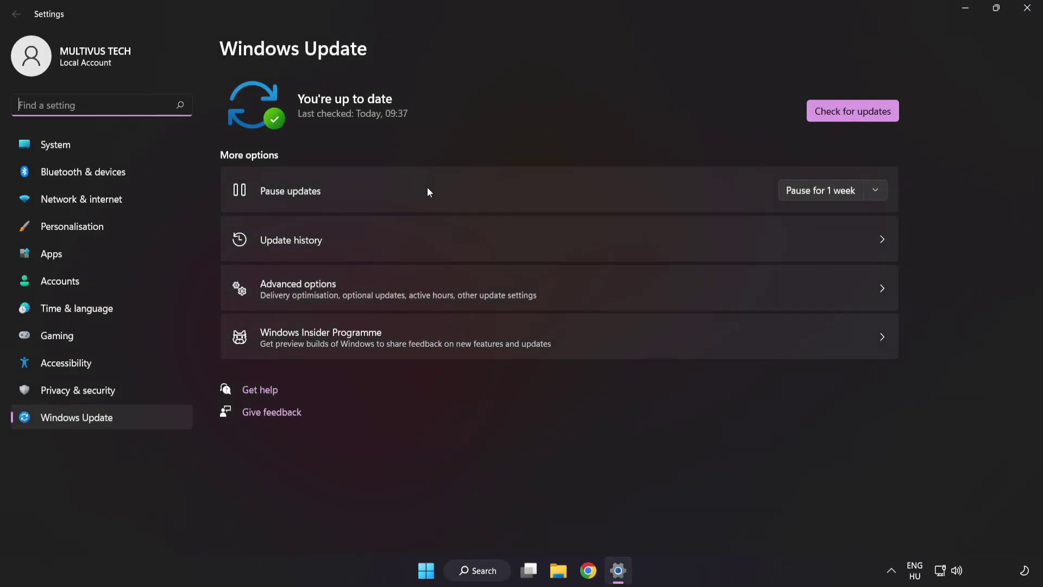
left_click(852, 117)
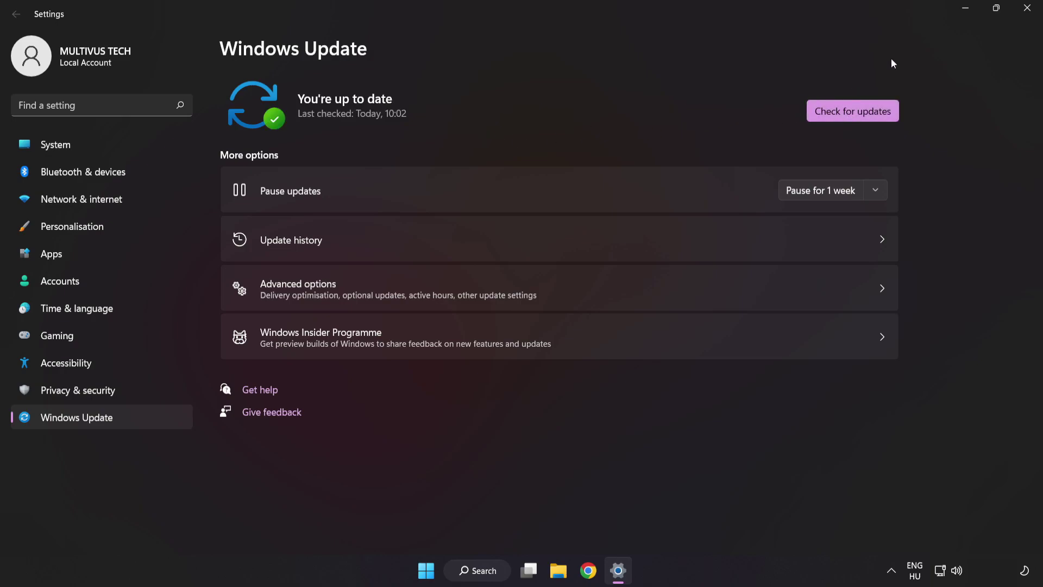
left_click(1026, 8)
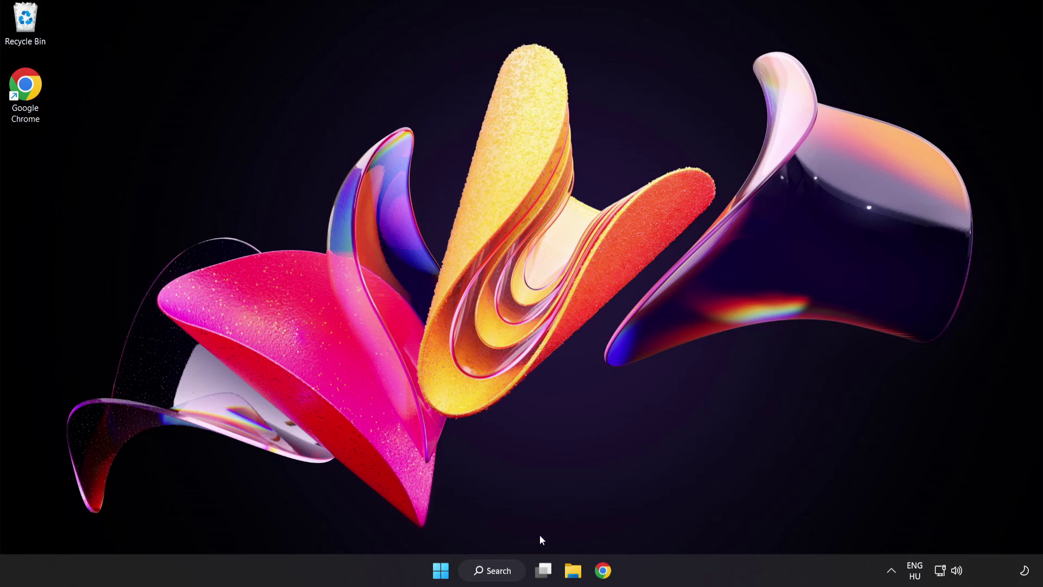
Launch regedit and open HKEY_CURRENT_USER\System\GameConfigStore to show its GameDVR values.
left_click(503, 574)
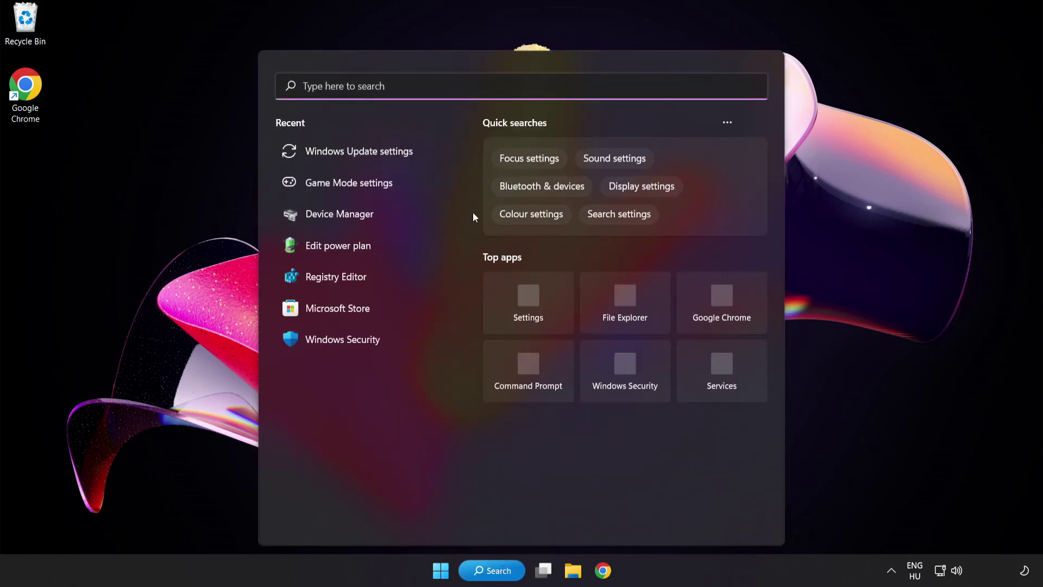
type("regedit")
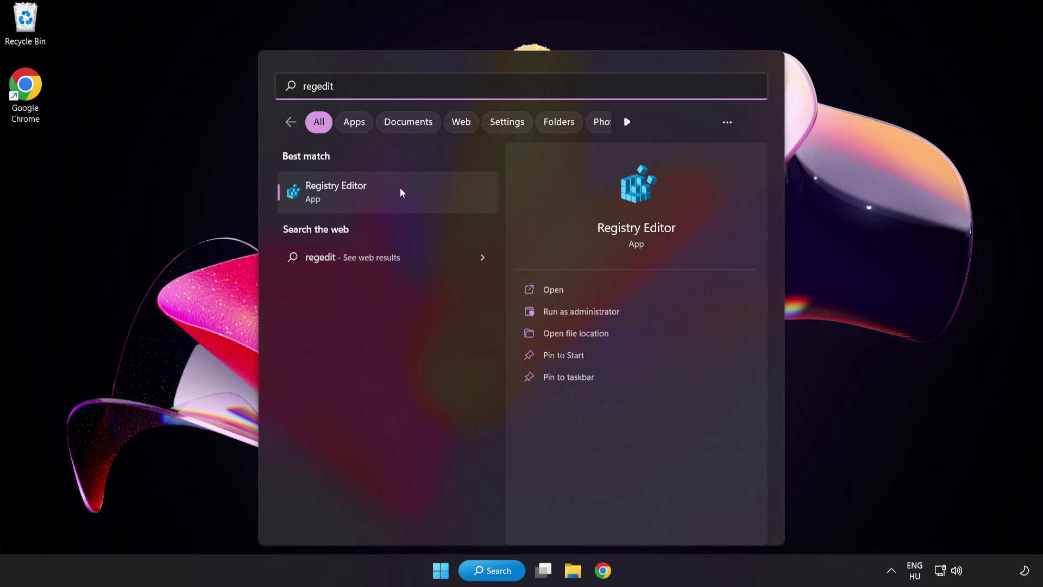
left_click(402, 192)
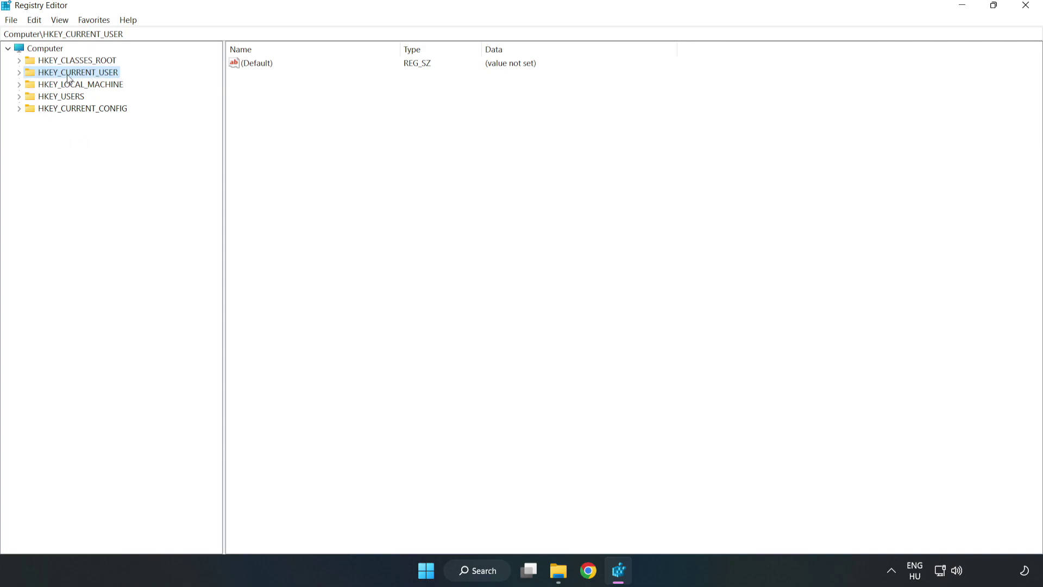
left_click(20, 73)
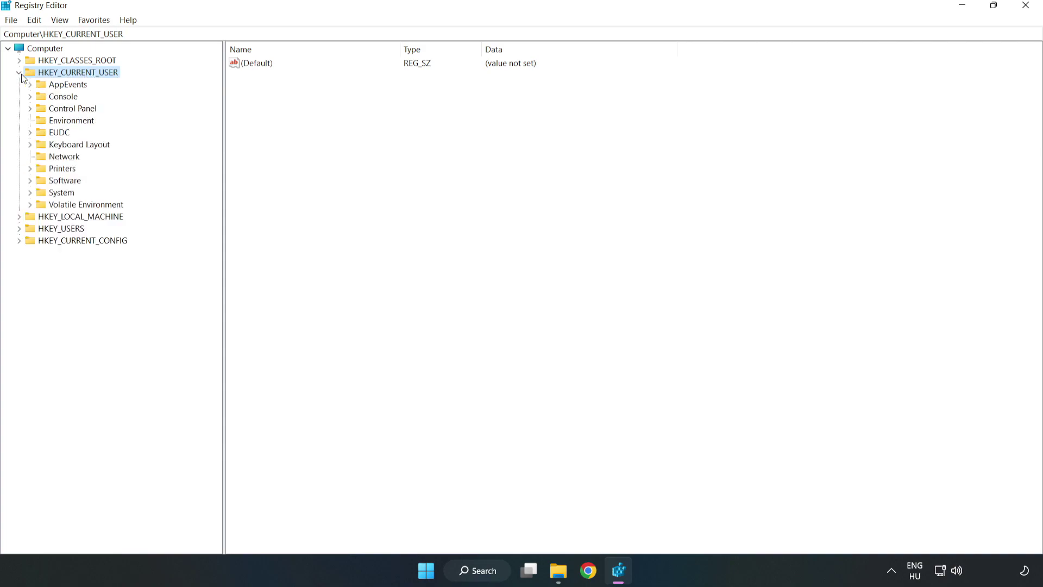
left_click(30, 194)
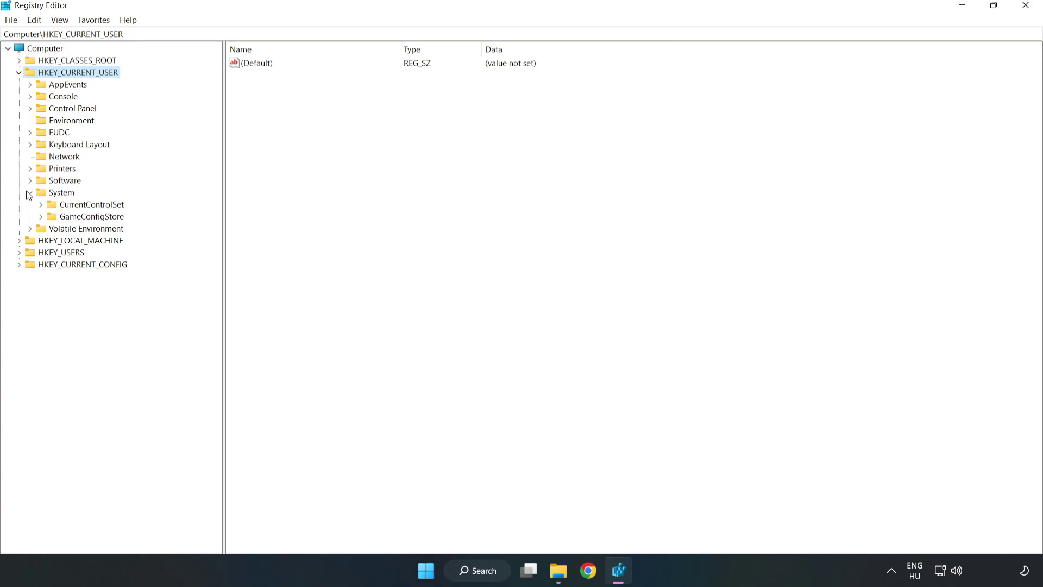
left_click(88, 220)
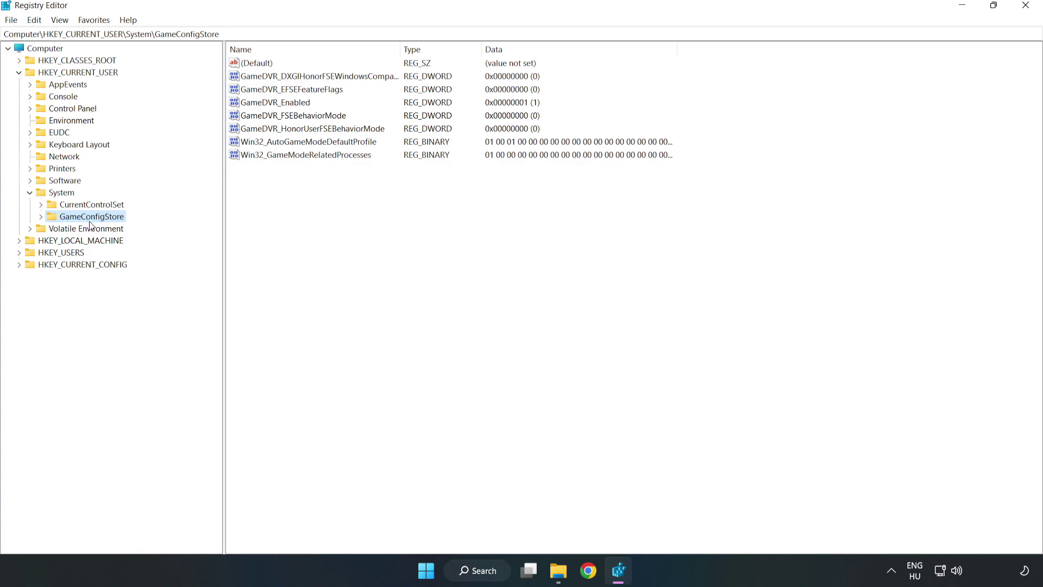
Modify the GameDVR_Enabled value and save its data as 0.
left_click(256, 105)
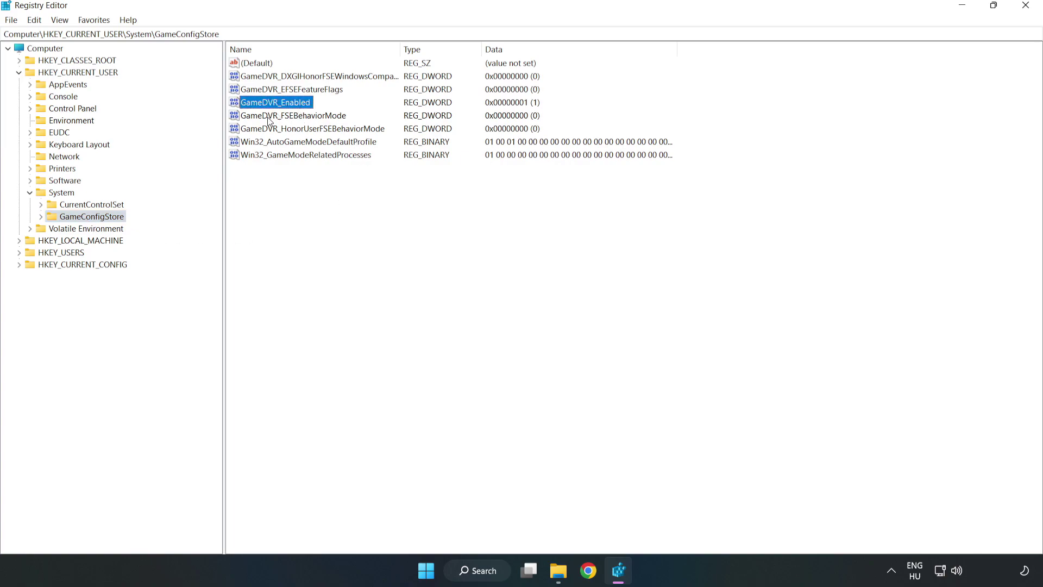
right_click(285, 107)
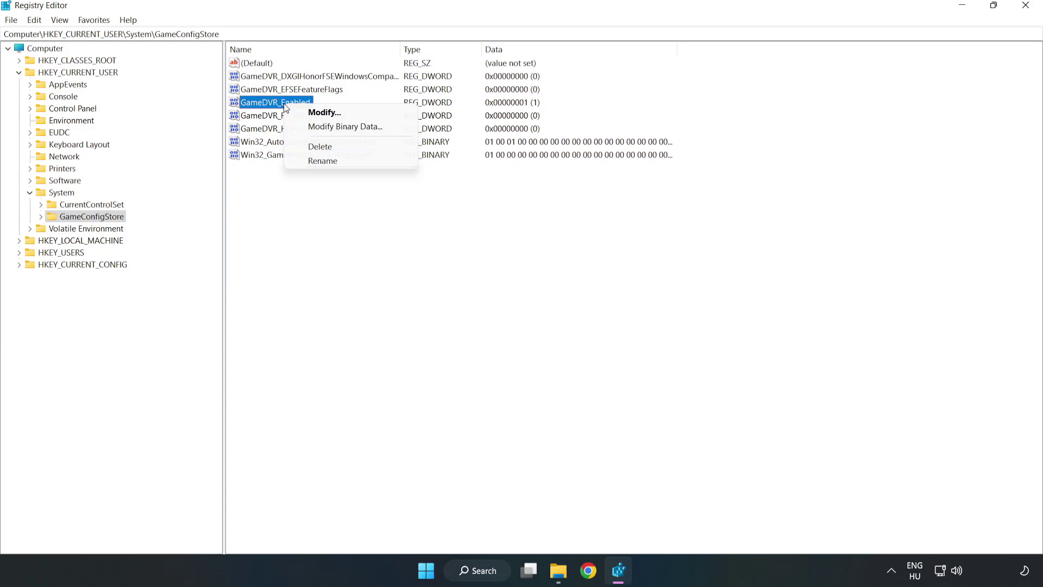
left_click(332, 113)
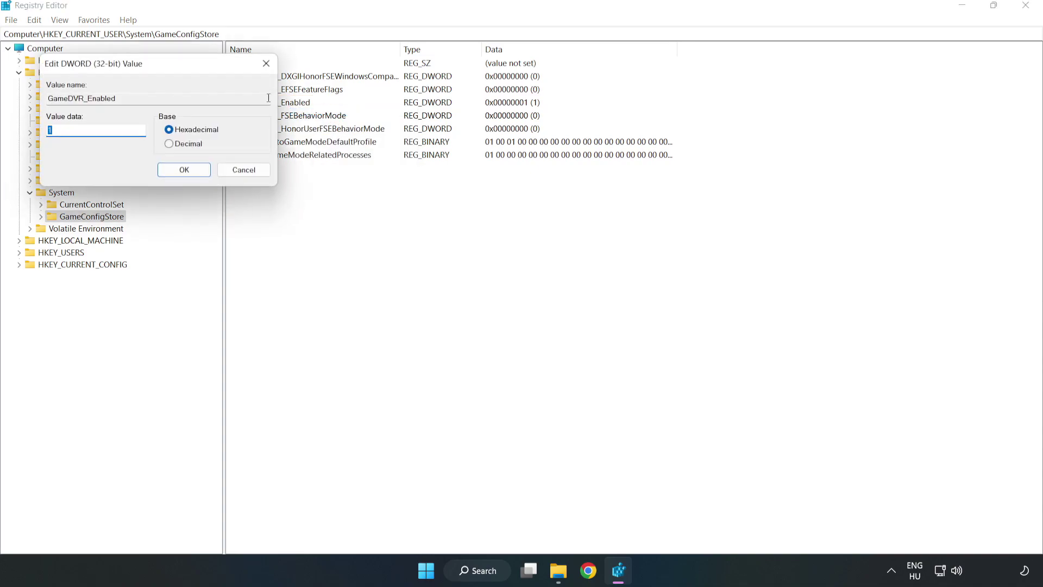
left_click_drag(209, 73, 582, 221)
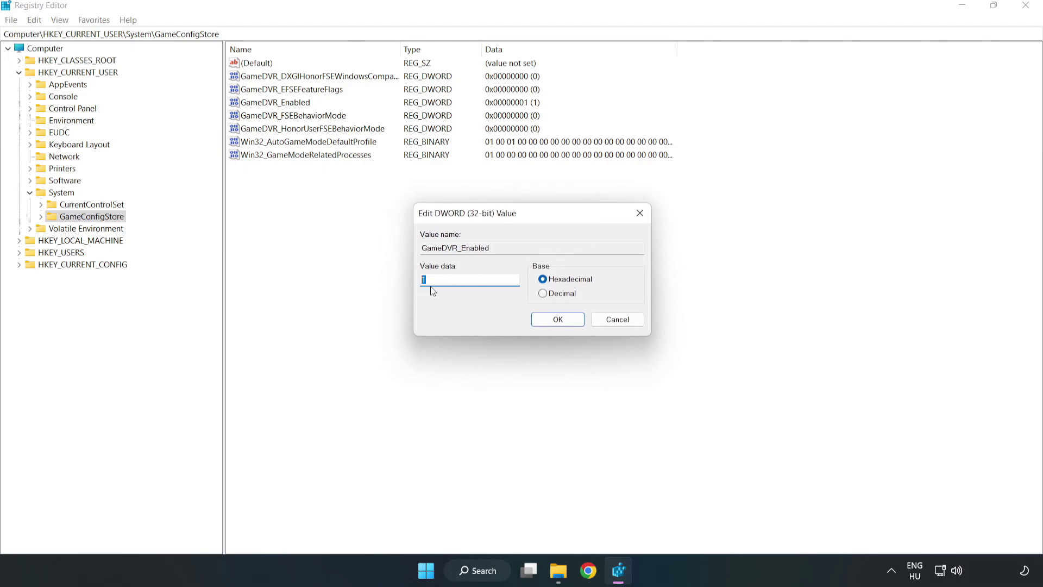
type("0")
left_click(558, 320)
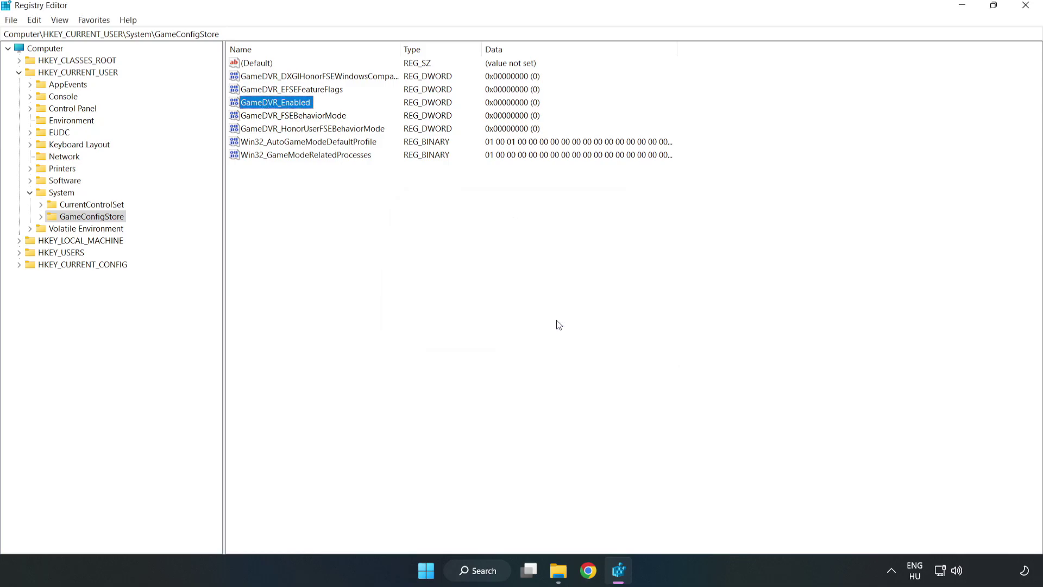
Collapse HKEY_CURRENT_USER and browse to HKLM\SOFTWARE\Microsoft\PolicyManager\default\ApplicationManagement\AllowGameDVR.
left_click(19, 73)
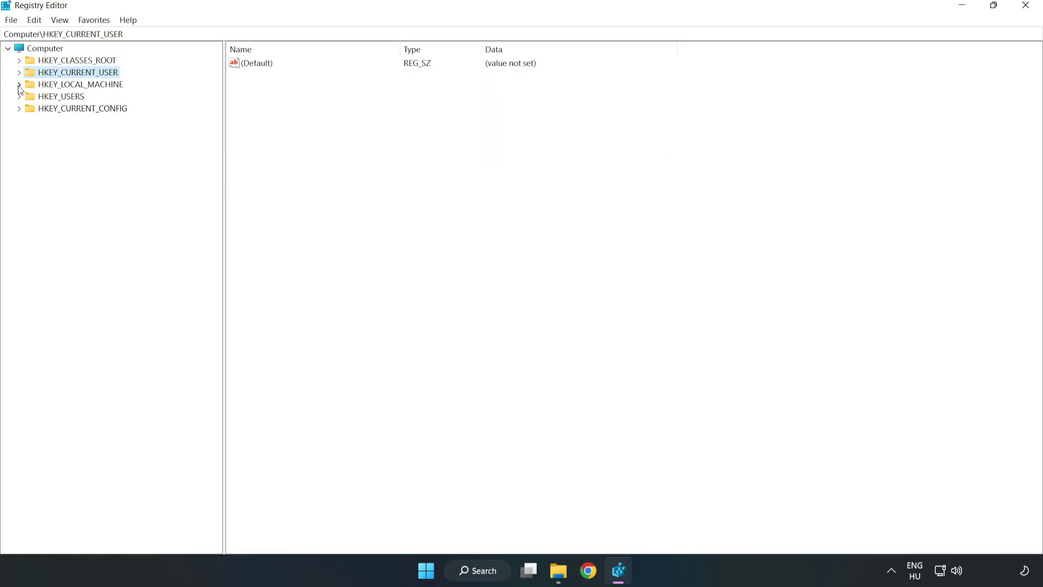
double_click(25, 86)
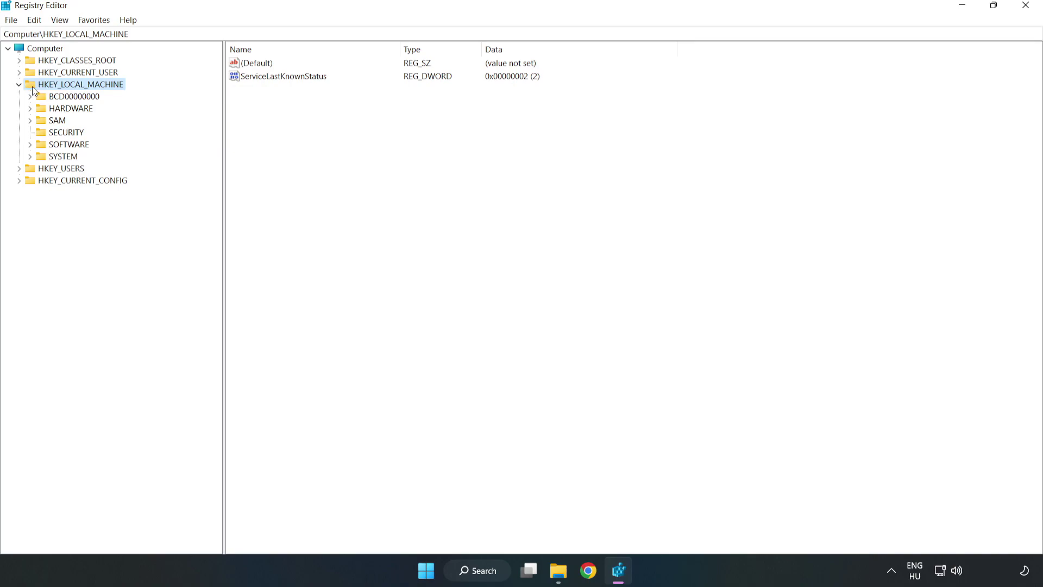
left_click(32, 145)
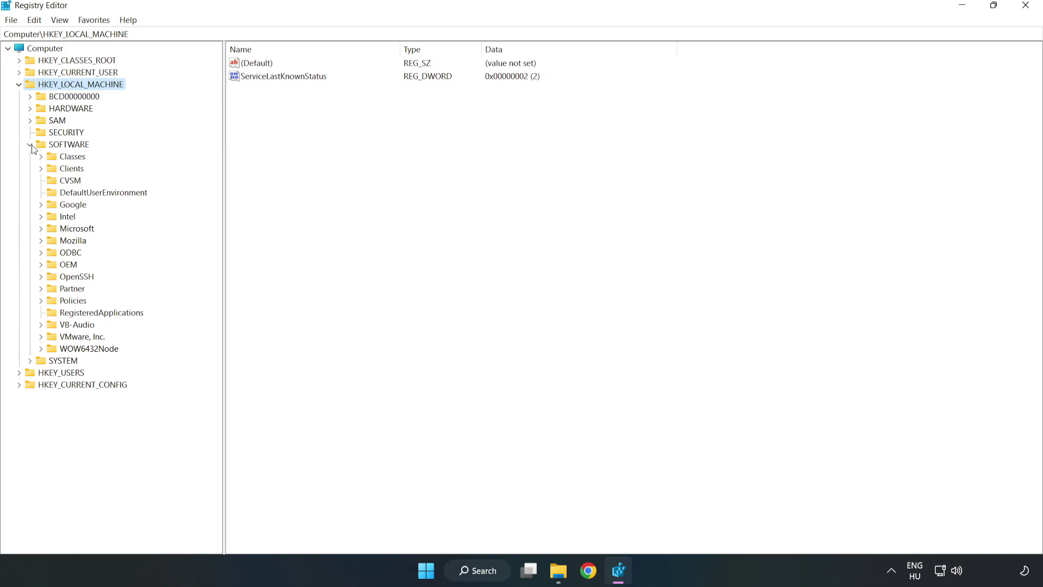
left_click(41, 231)
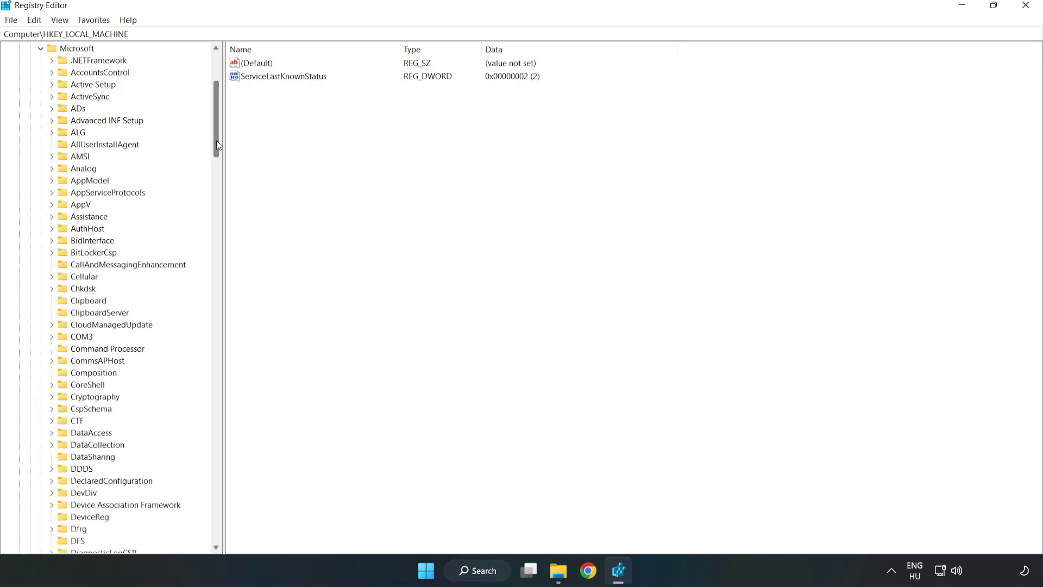
left_click_drag(216, 140, 236, 386)
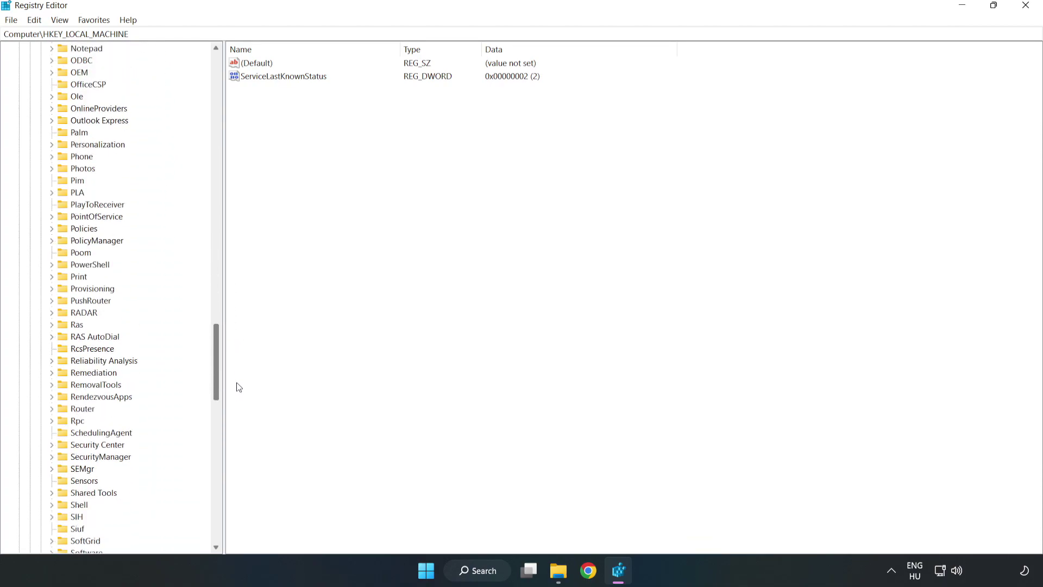
left_click(52, 241)
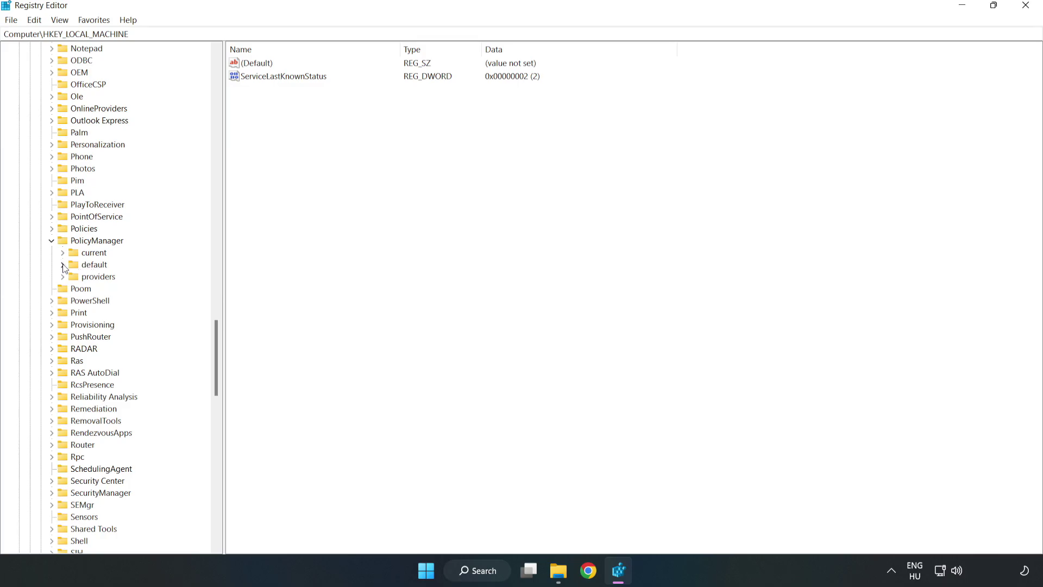
left_click(63, 264)
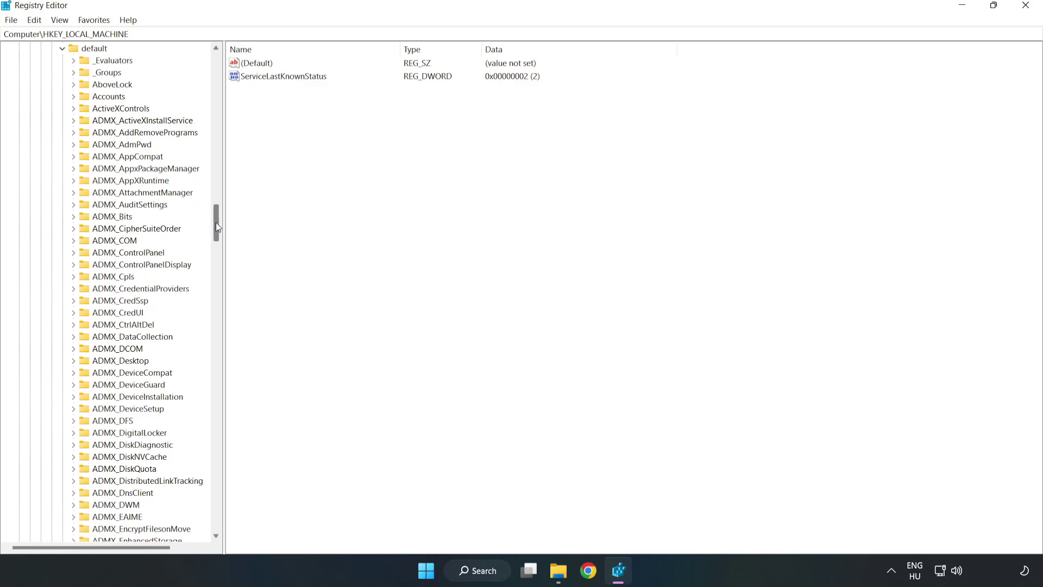
left_click_drag(216, 223, 211, 344)
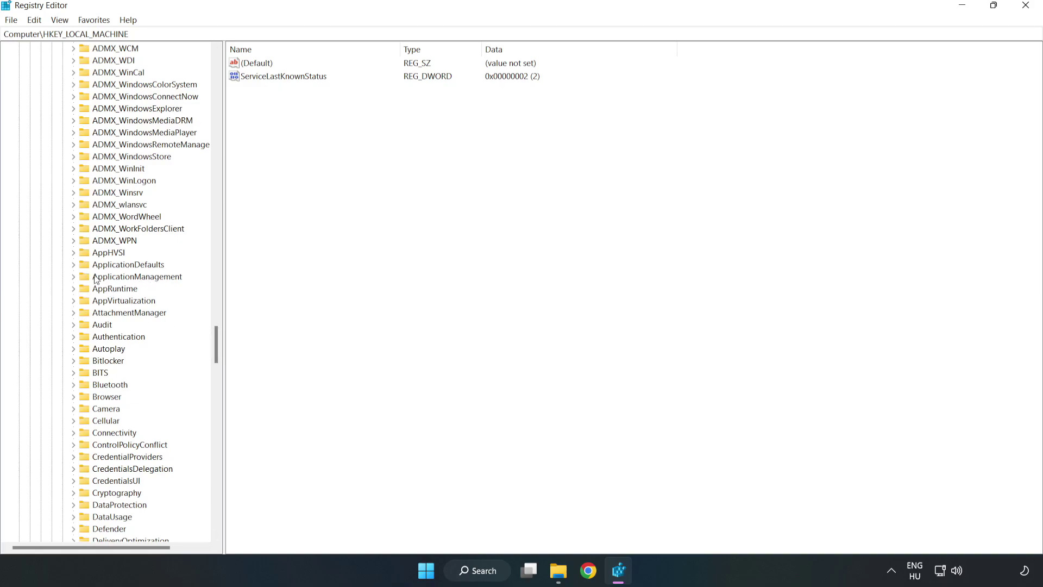
left_click(76, 276)
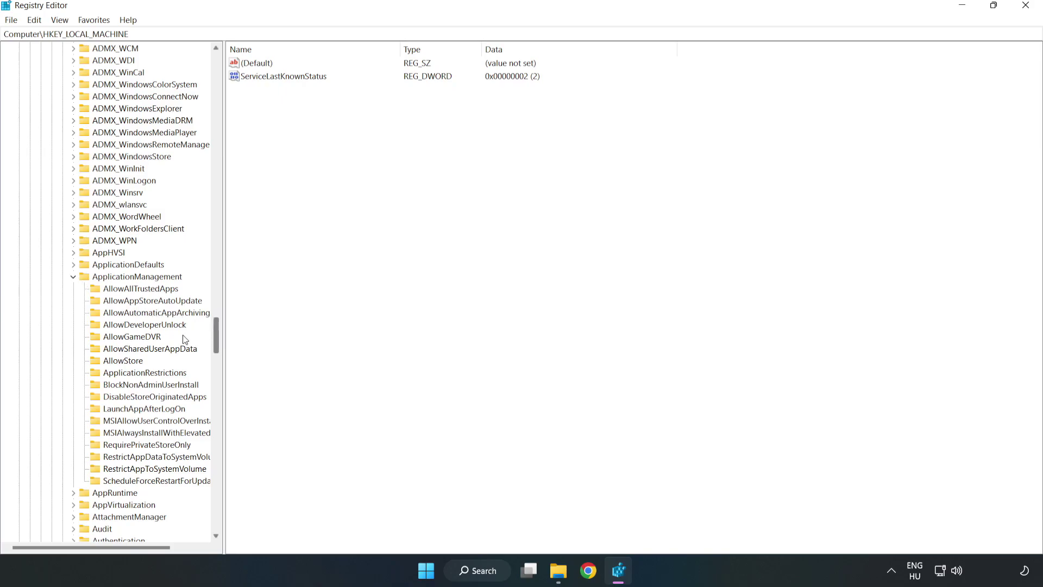
left_click(121, 337)
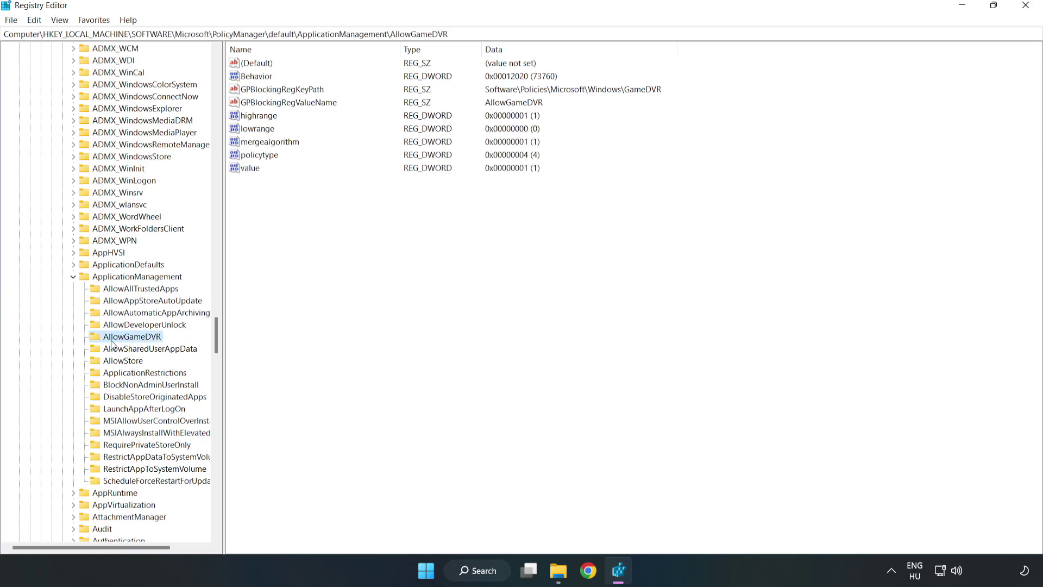
Edit AllowGameDVR's 'value' entry, replacing its data 1 with 0.
left_click(244, 169)
right_click(264, 172)
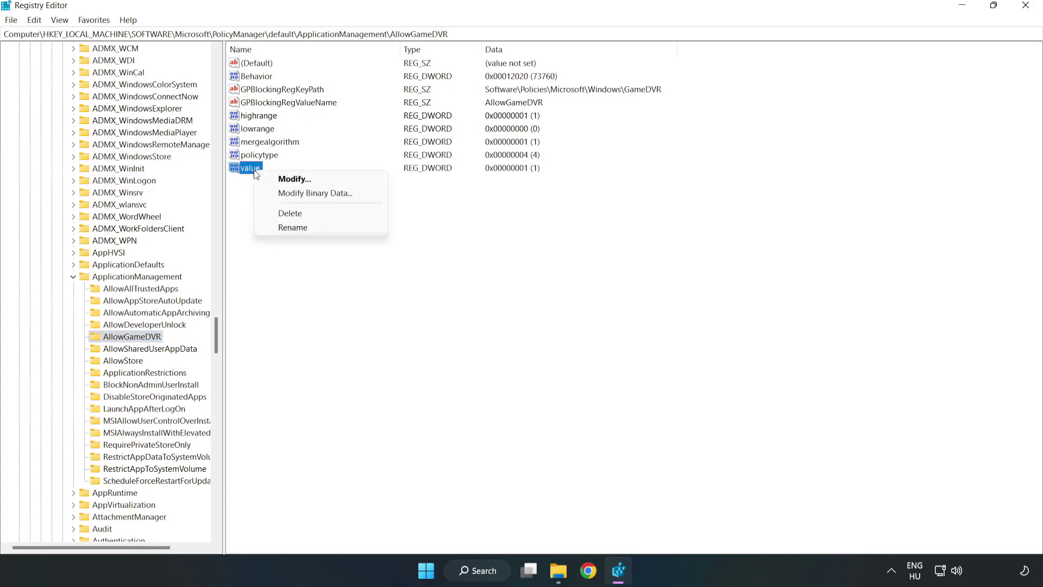
left_click(301, 183)
left_click_drag(190, 65, 531, 216)
left_click(418, 280)
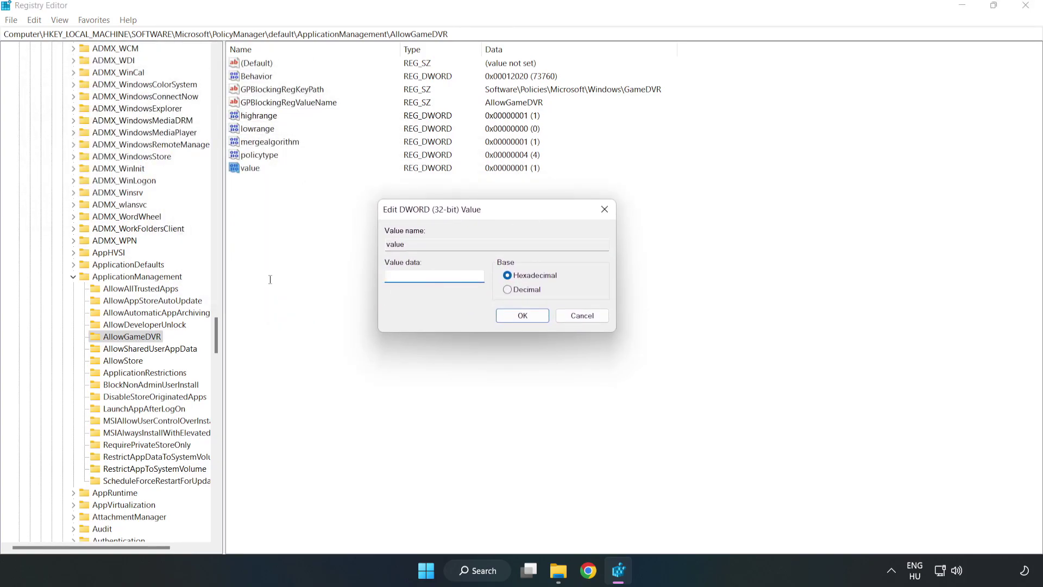
type("0")
left_click(523, 316)
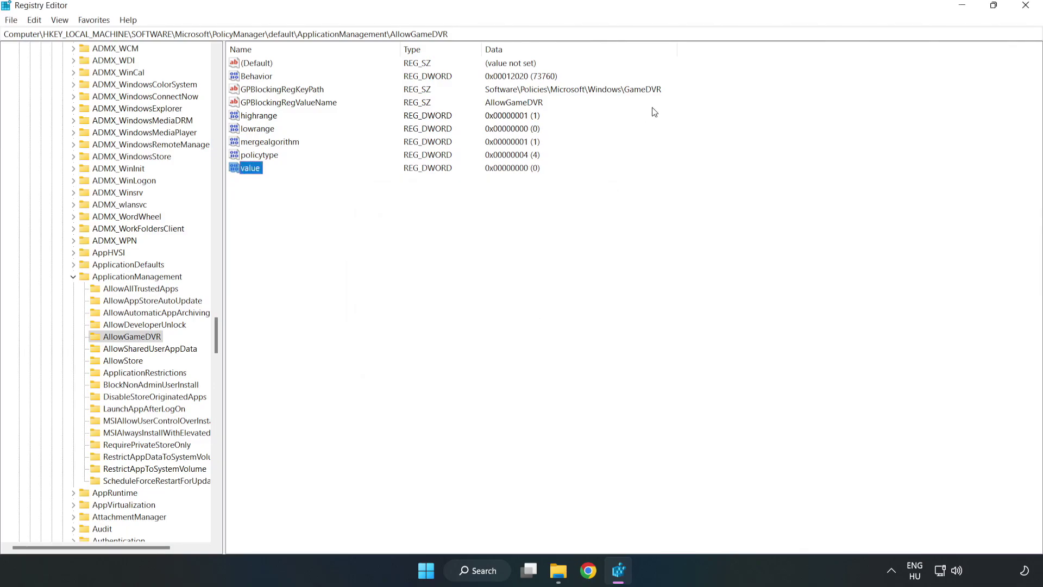
Close Registry Editor, download the DirectX End-User Runtime Web Installer in Chrome and run dxwebsetup.exe.
left_click(1026, 6)
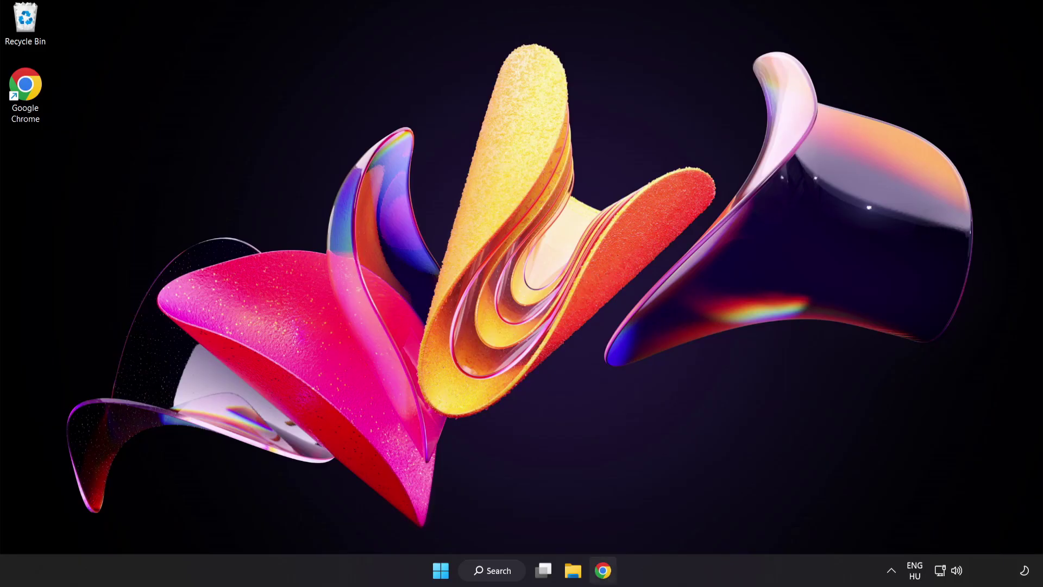
left_click(603, 571)
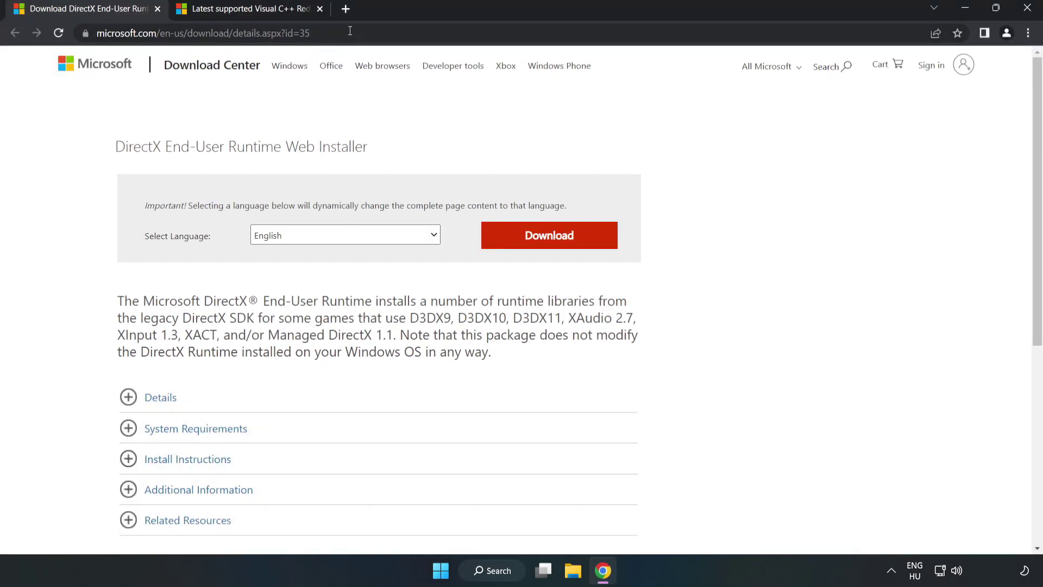
left_click(190, 33)
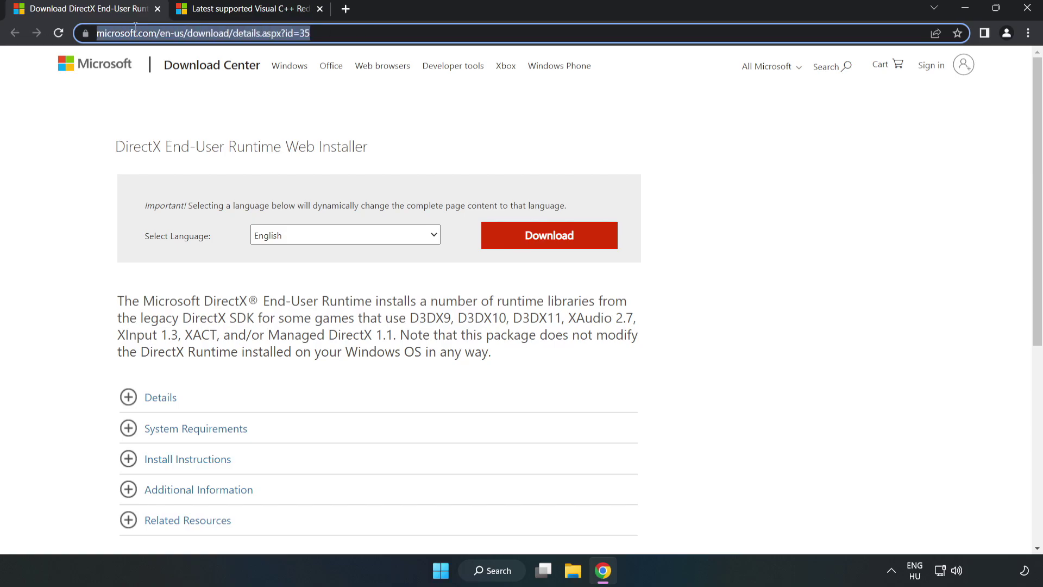
left_click(423, 129)
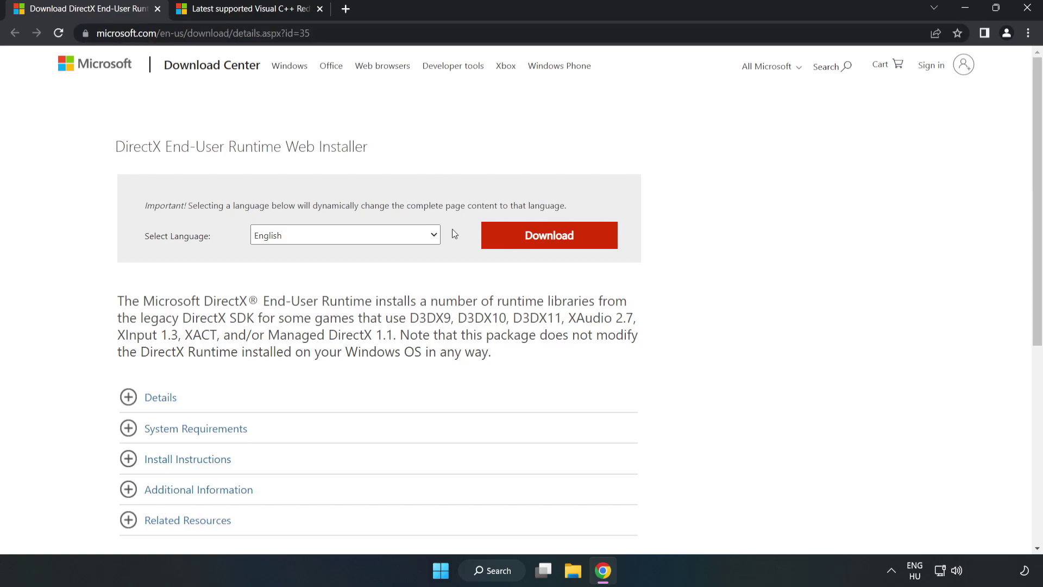
left_click(557, 248)
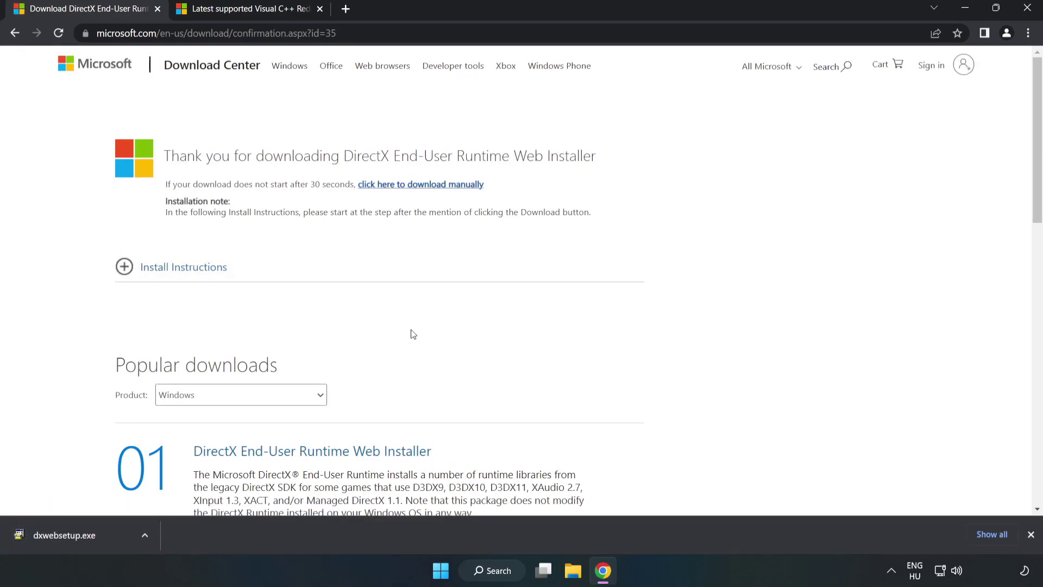
left_click(105, 538)
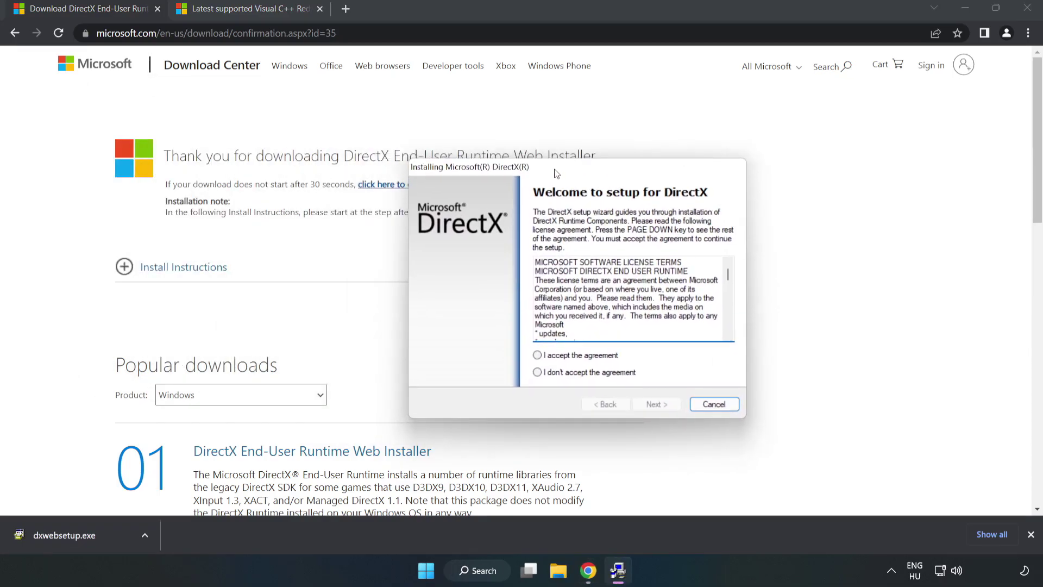
Accept the DirectX license, decline the Bing Bar, and run DirectX Setup through to Finish.
left_click_drag(671, 255, 671, 321)
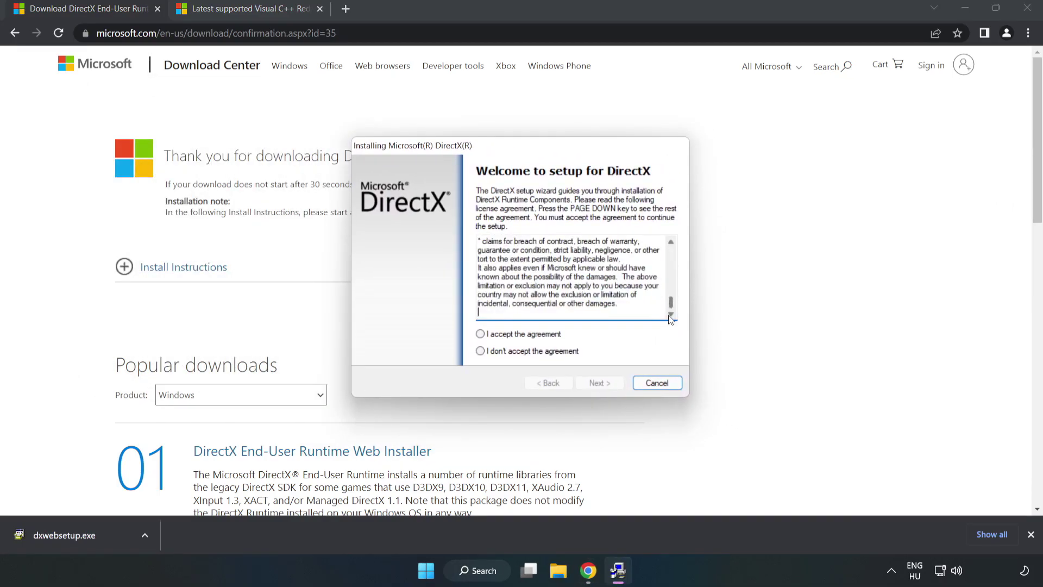
left_click(481, 334)
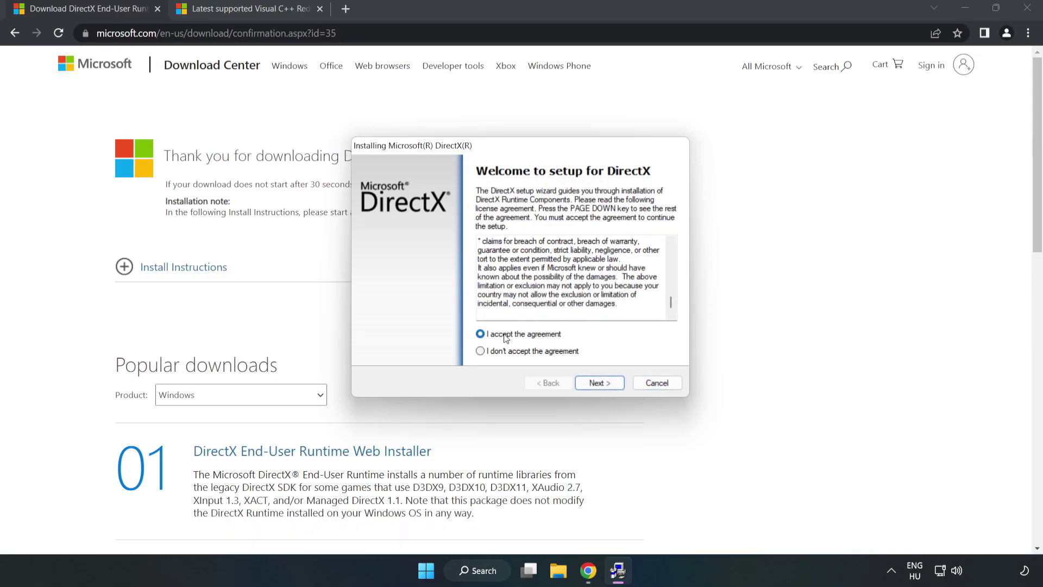
left_click(600, 383)
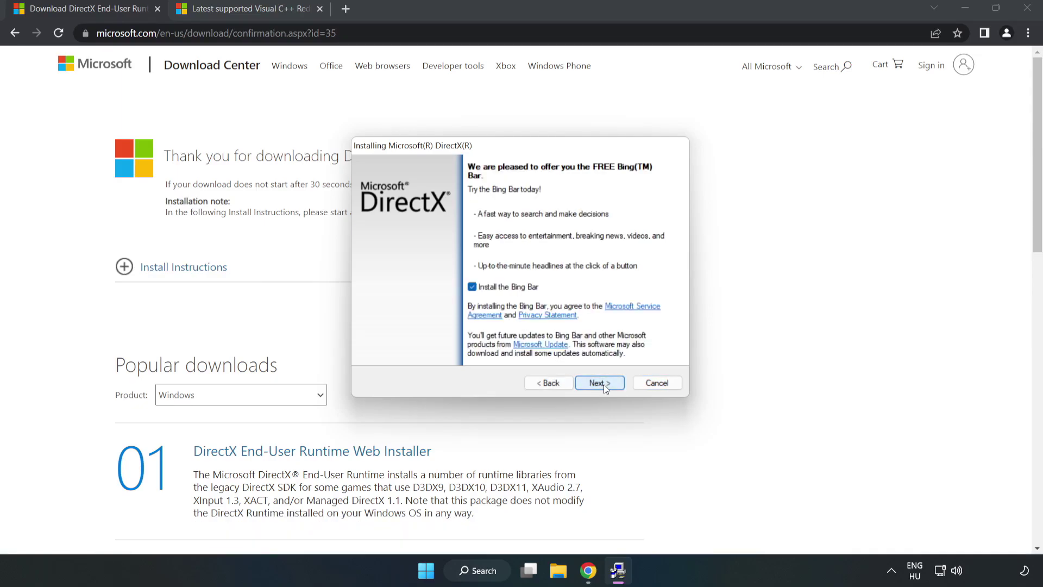
left_click(472, 287)
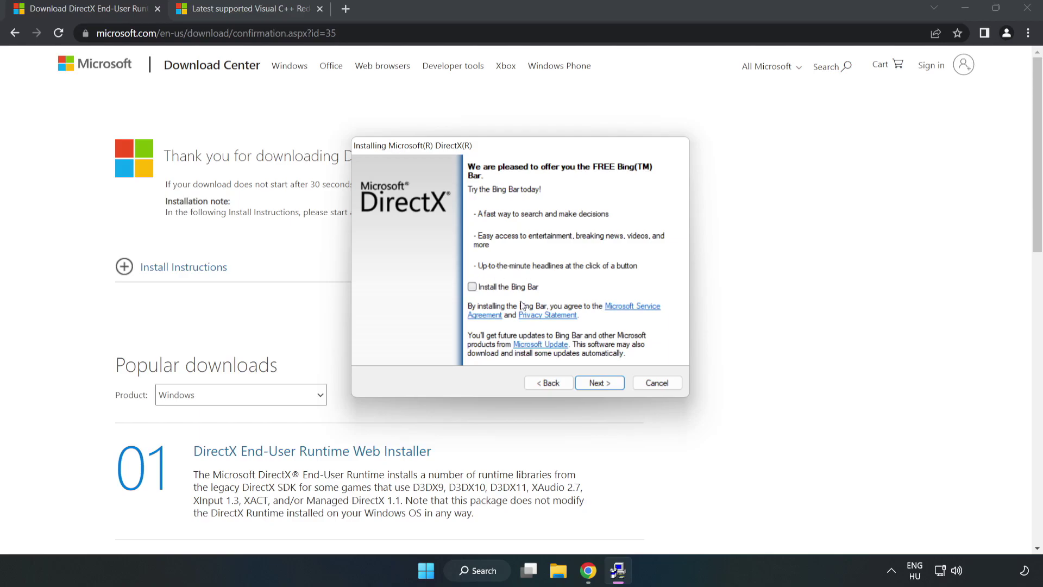
left_click(600, 383)
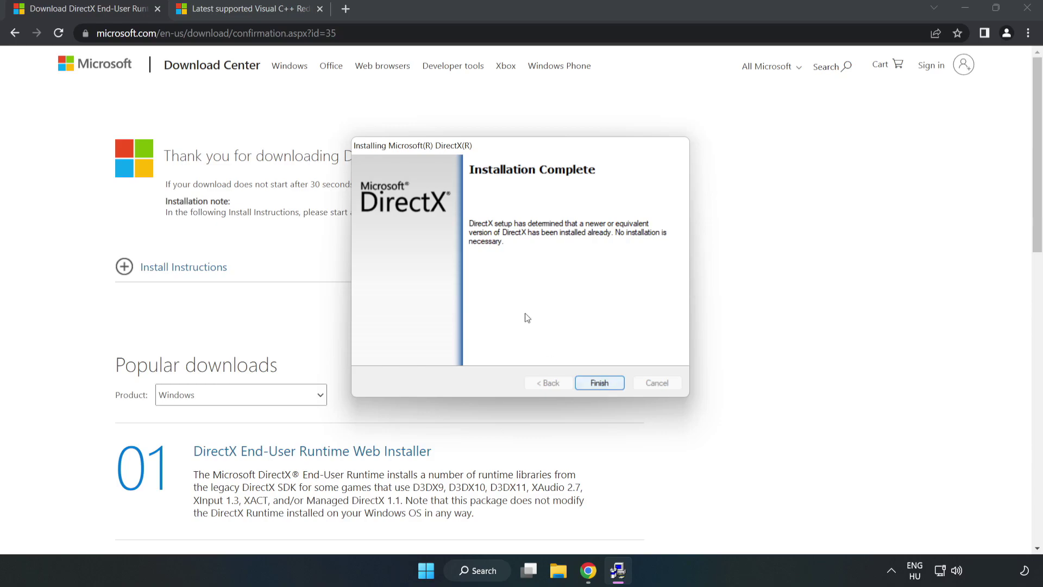
left_click(600, 383)
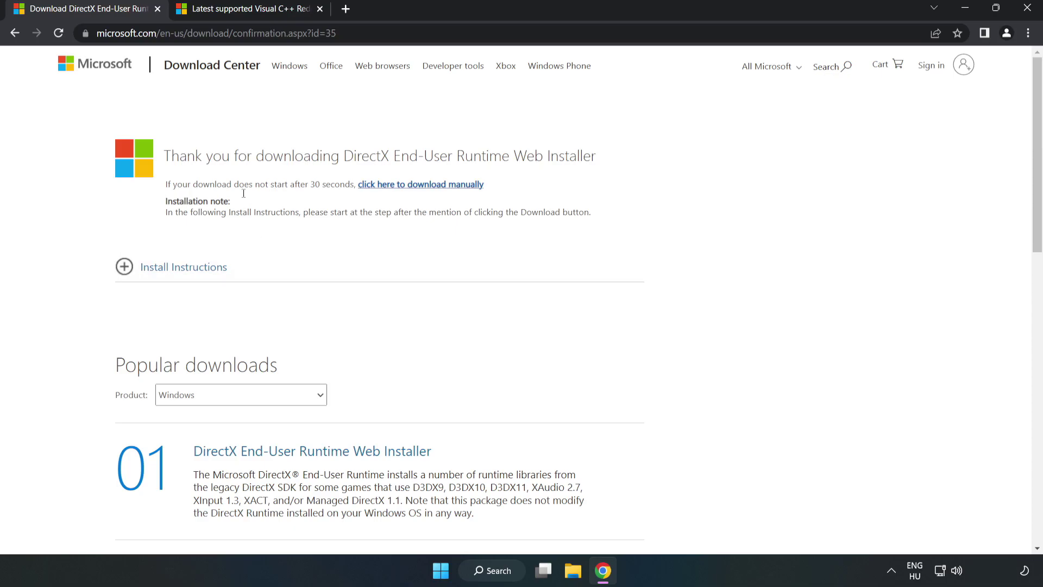
Close the DirectX download page and bring up the Visual C++ Redistributable download links.
left_click(157, 9)
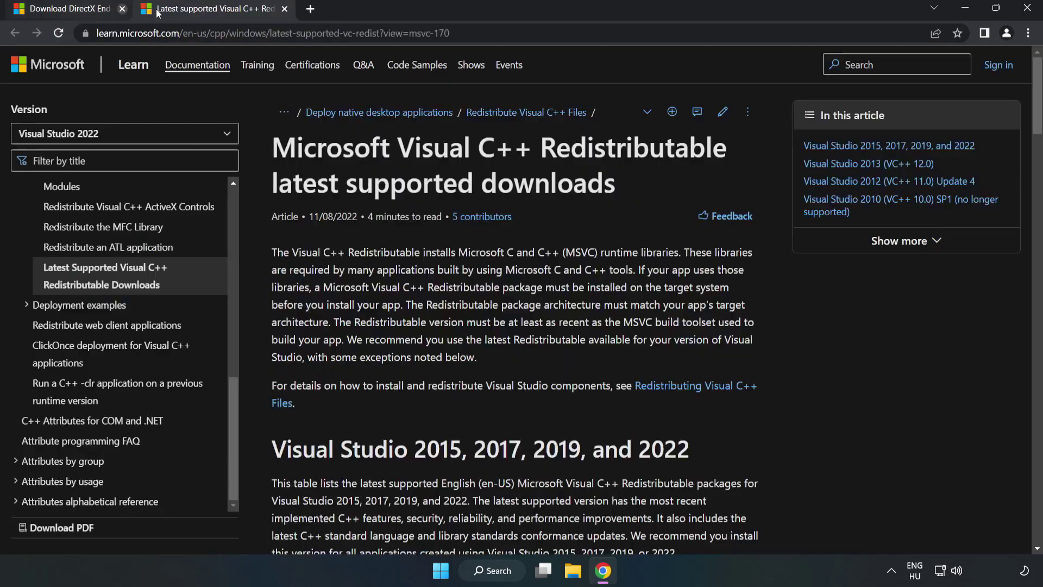
left_click(441, 31)
left_click(535, 180)
left_click_drag(1038, 116, 1038, 168)
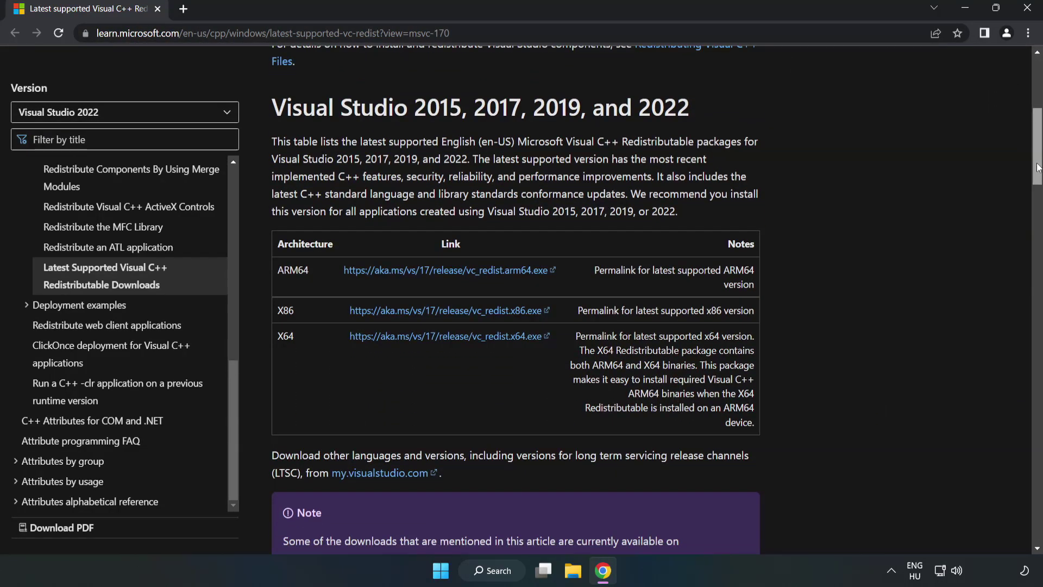
Download the ARM64, x86 and x64 redistributables, allowing multiple downloads, and launch VC_redist.arm64.exe.
left_click(450, 273)
left_click(457, 311)
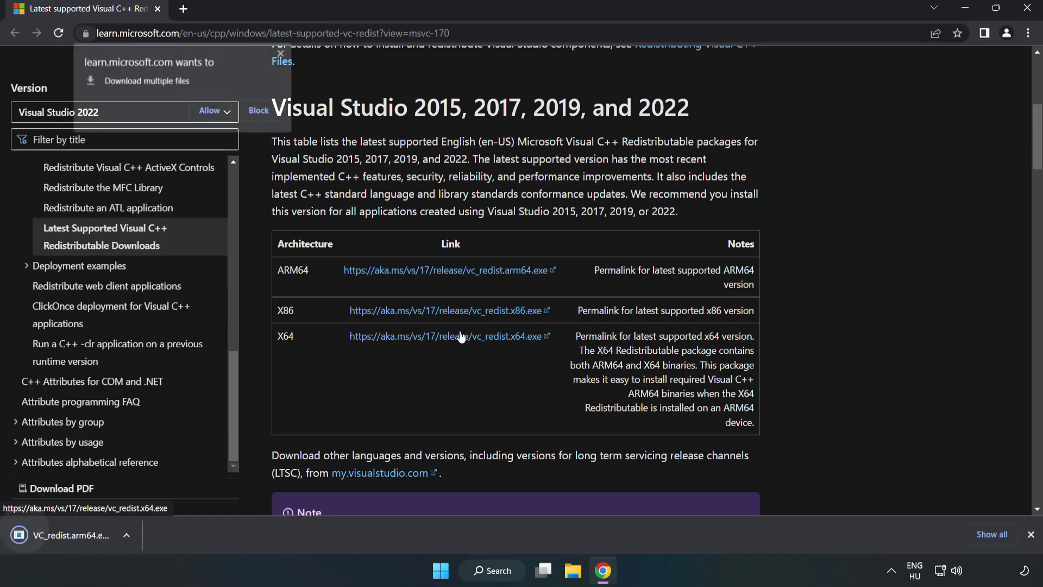
left_click(460, 337)
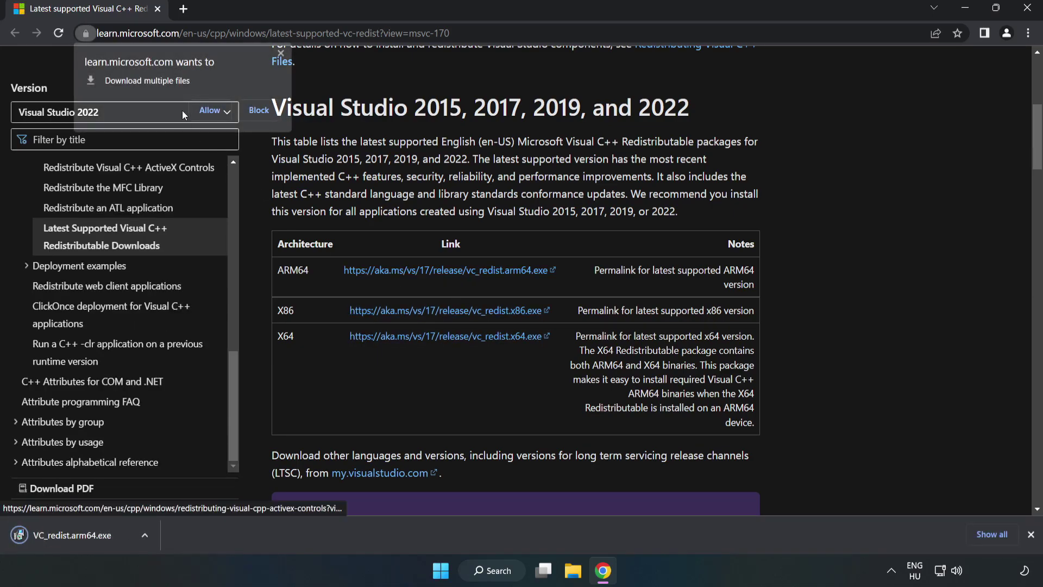
left_click(211, 111)
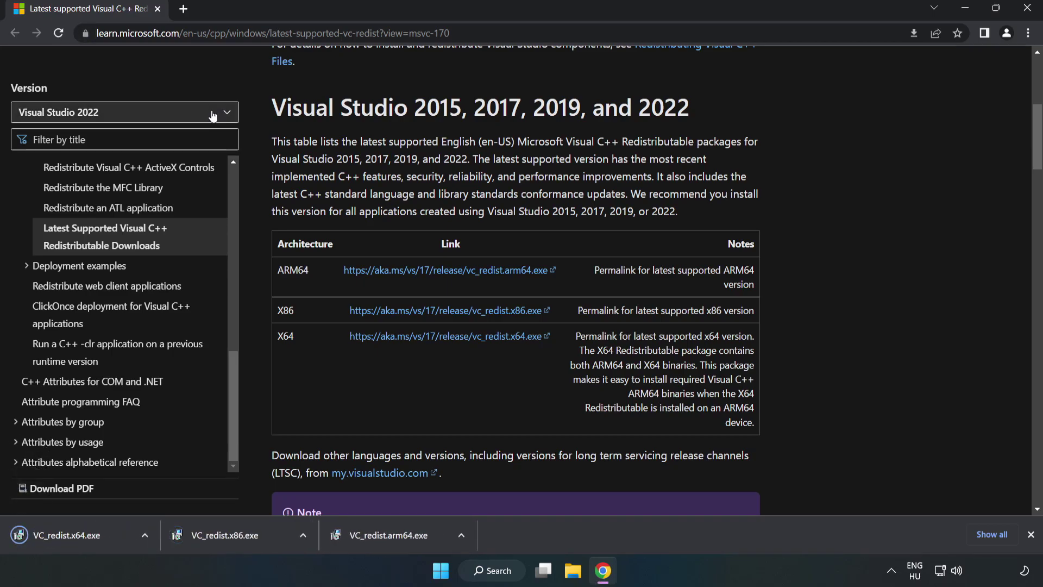
left_click(400, 541)
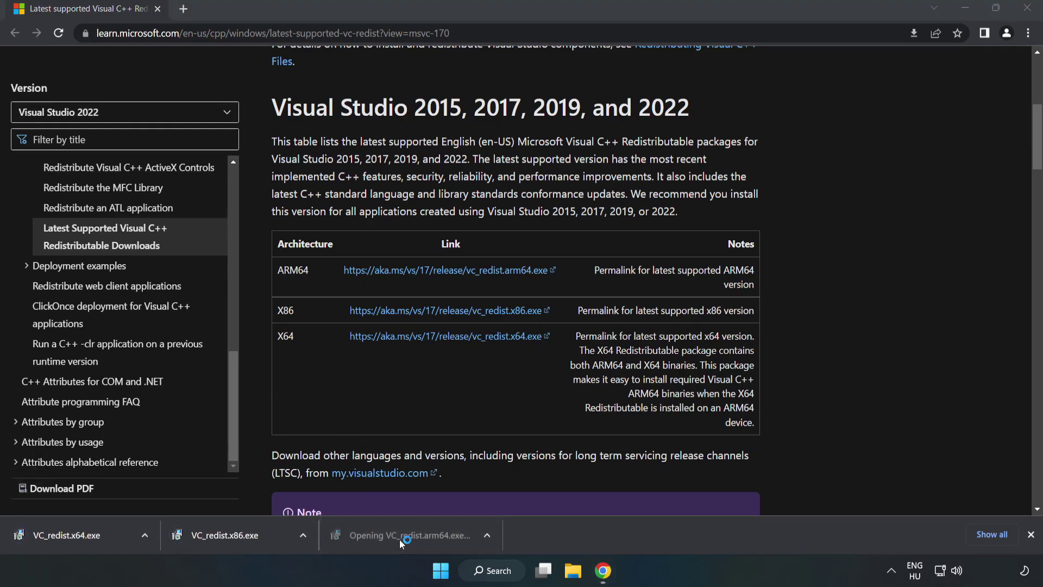
left_click_drag(668, 266, 629, 341)
Agree to the license and try installing the ARM64 redistributable, dismissing its unsupported failure.
left_click(459, 340)
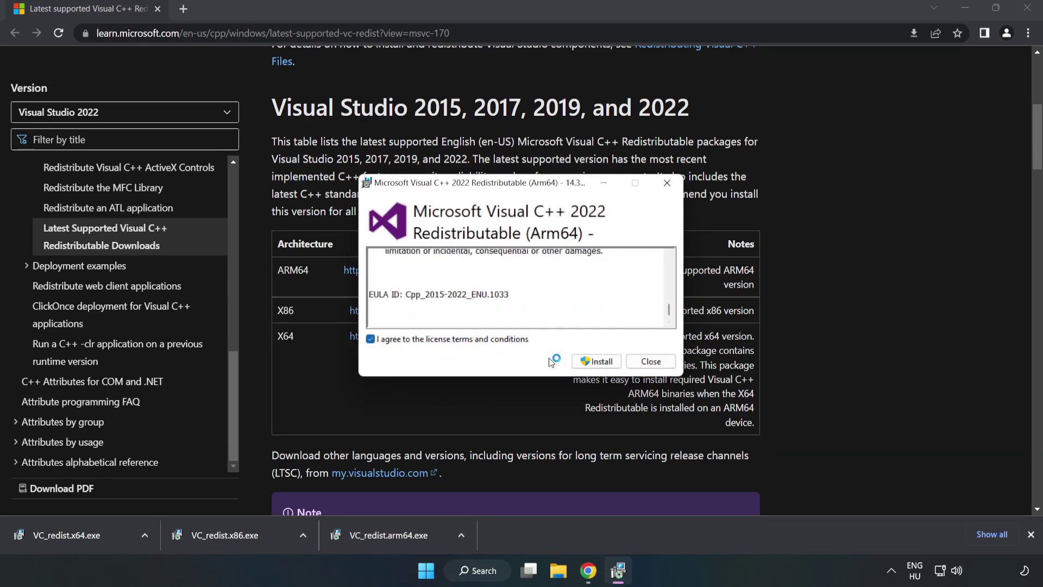
left_click(597, 363)
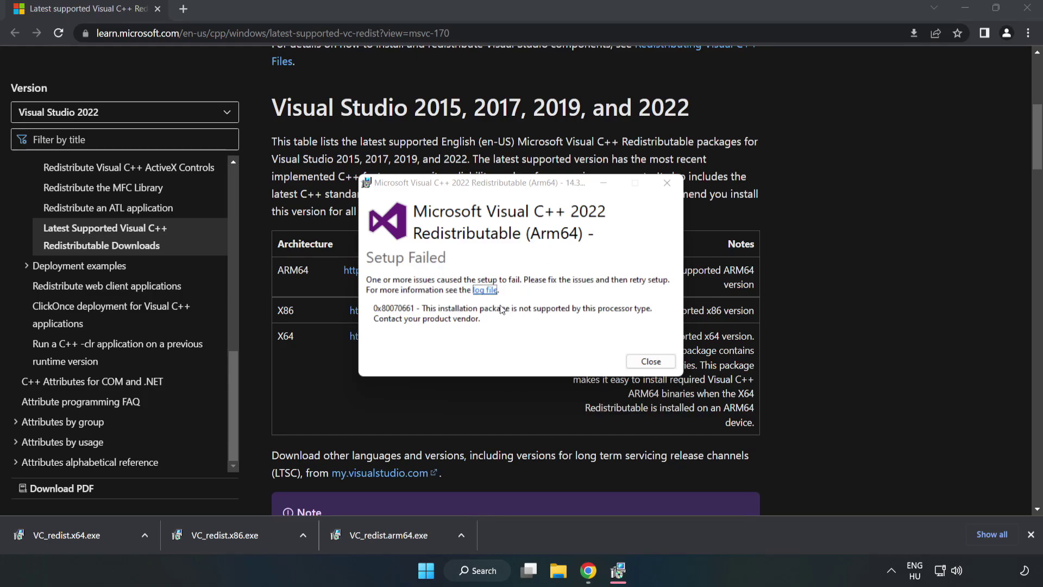
left_click(649, 361)
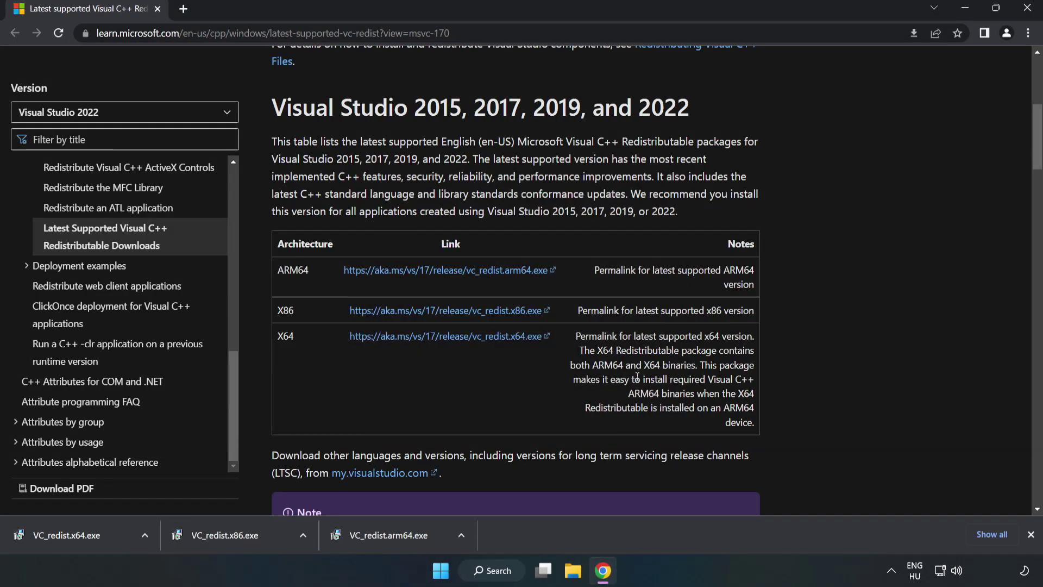
Install the x86 and x64 Visual C++ 2015-2022 redistributables, closing each without restarting.
left_click(248, 533)
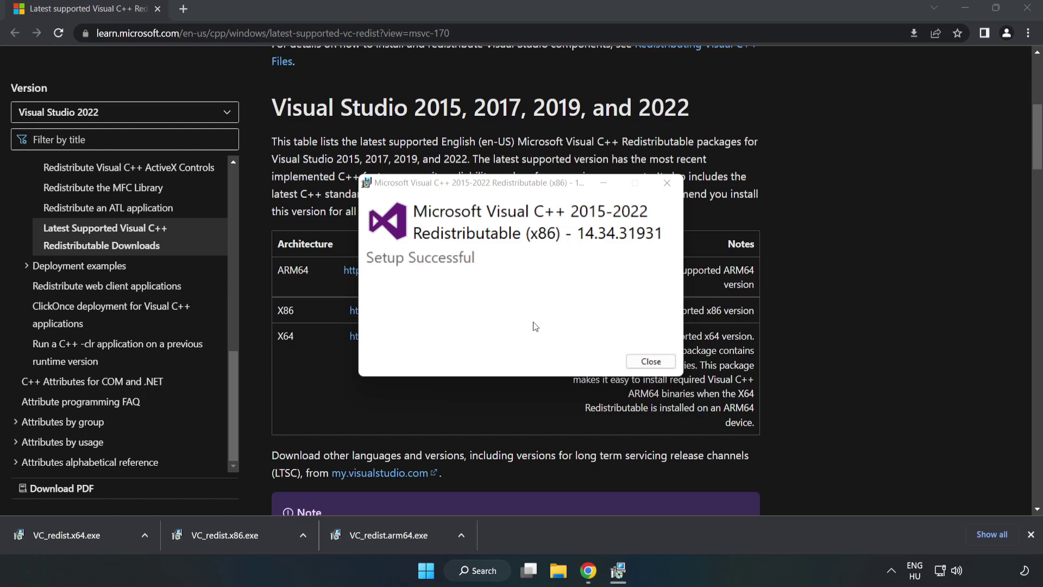
left_click(651, 361)
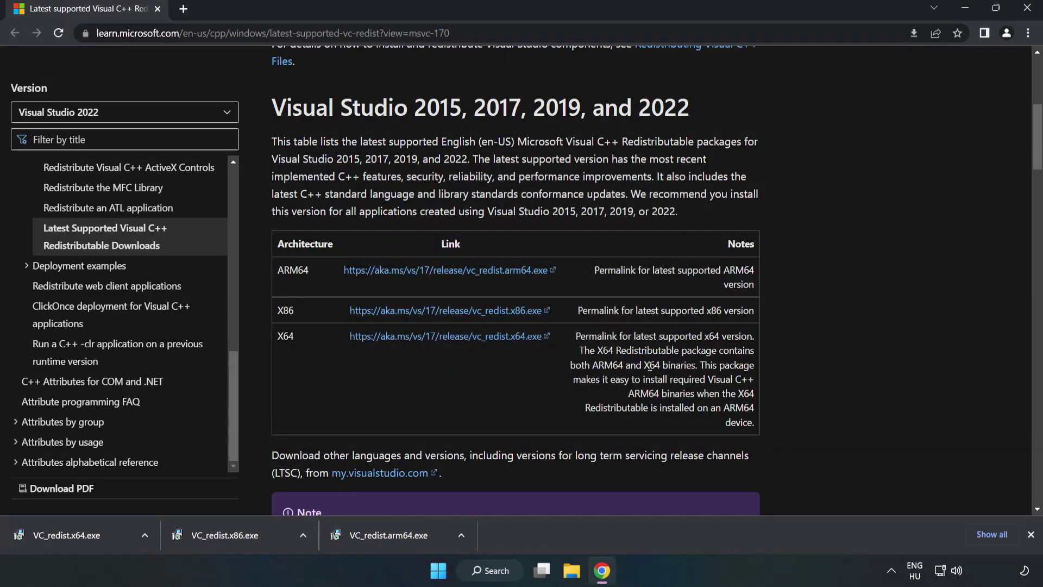
left_click(56, 532)
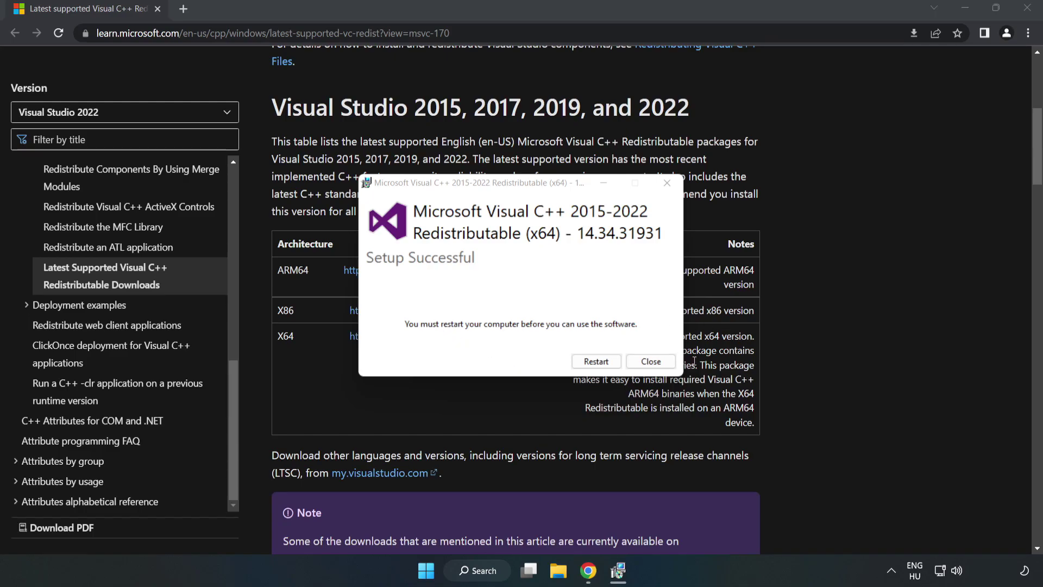
left_click(652, 363)
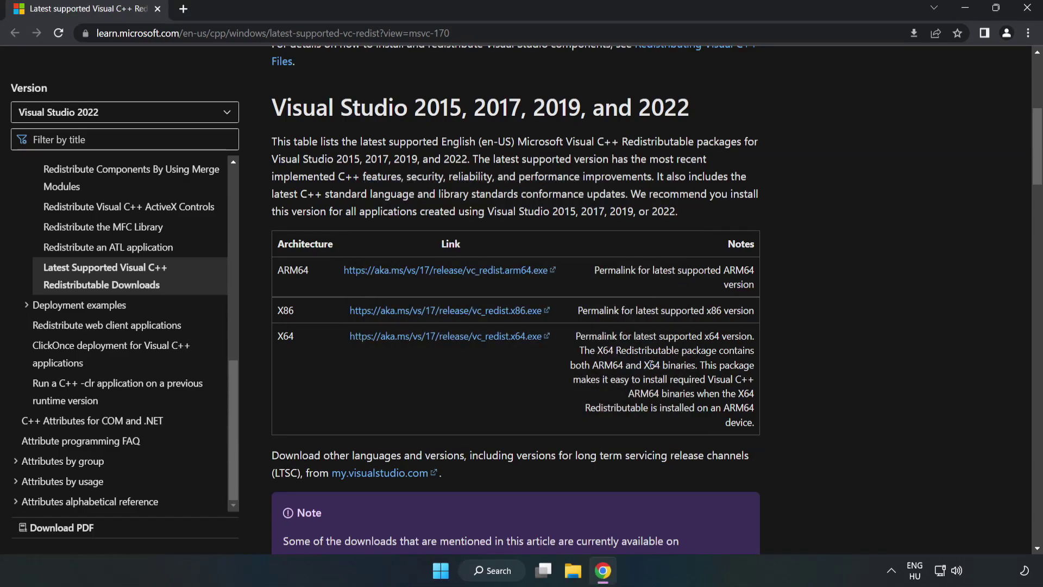
Close Chrome and bring up the Start menu's power options showing Restart.
left_click(1027, 11)
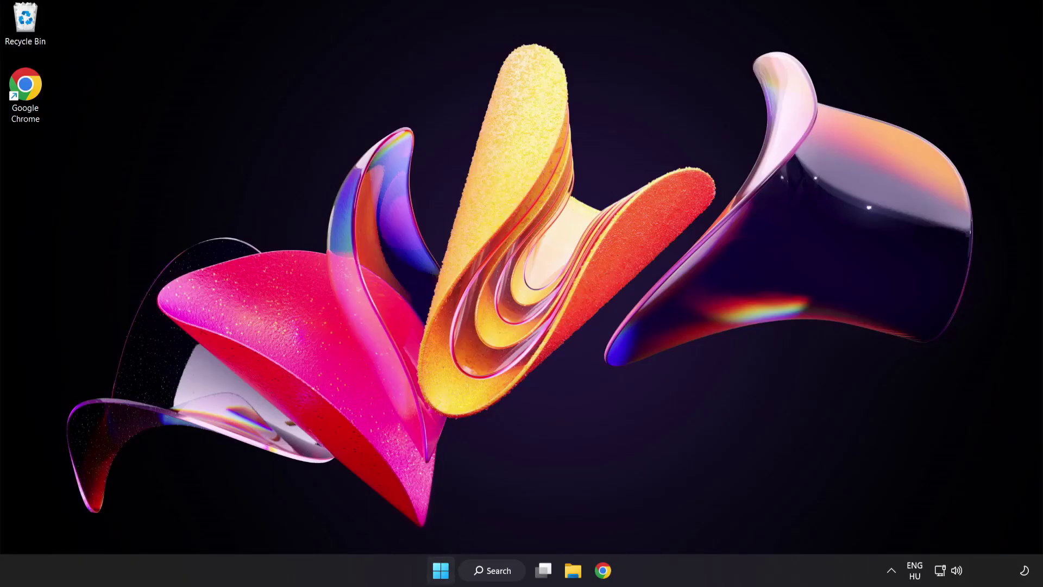
left_click(440, 570)
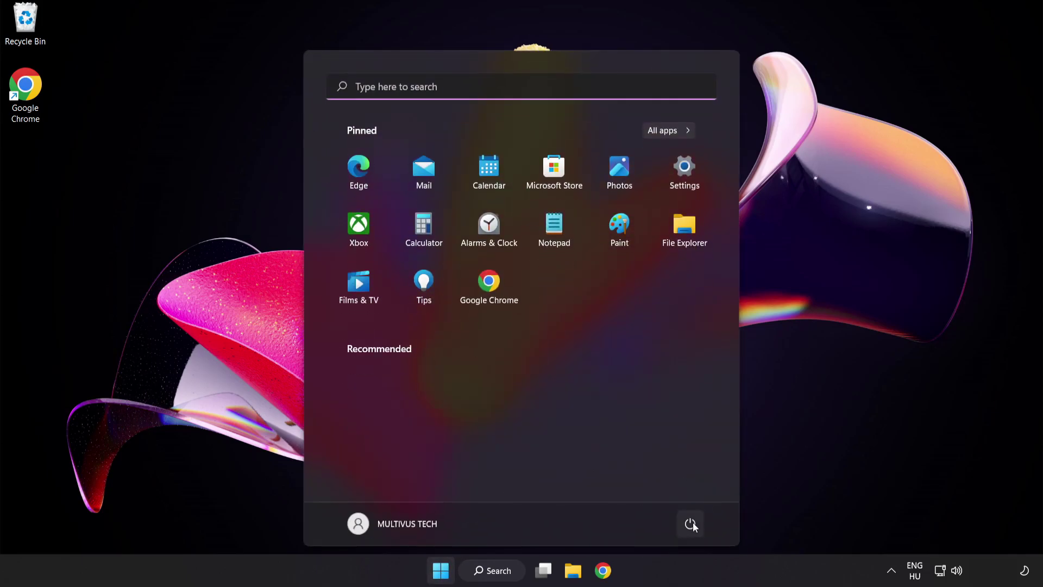
left_click(690, 523)
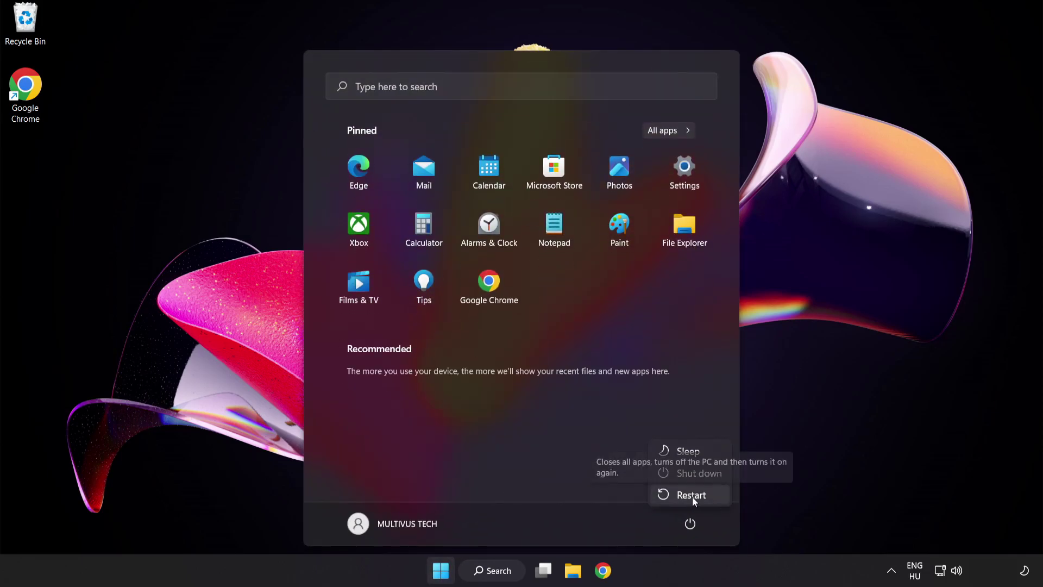